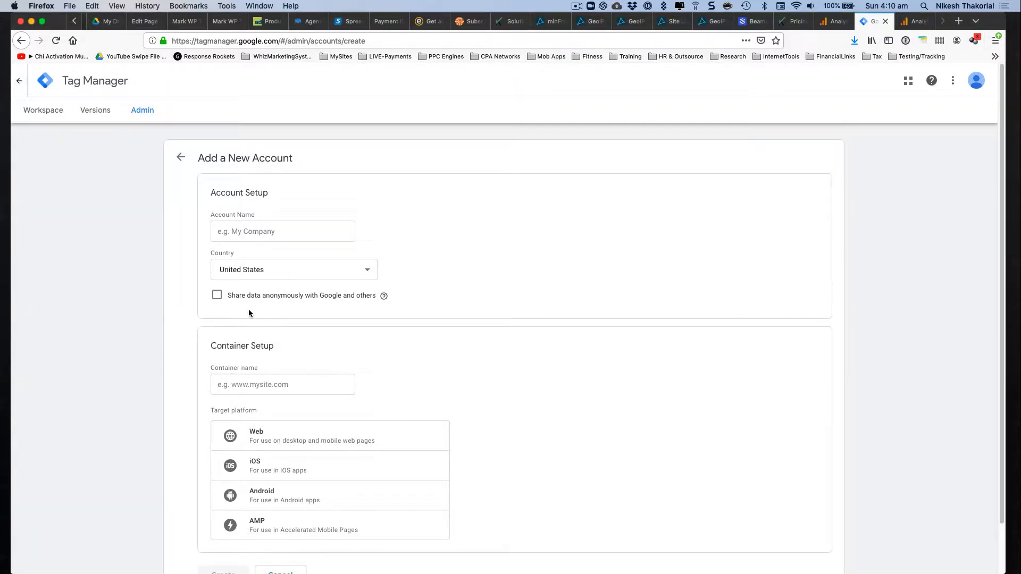
{"action": "scroll", "coordinate": [212, 301], "scroll_direction": "down", "scroll_amount": 2}
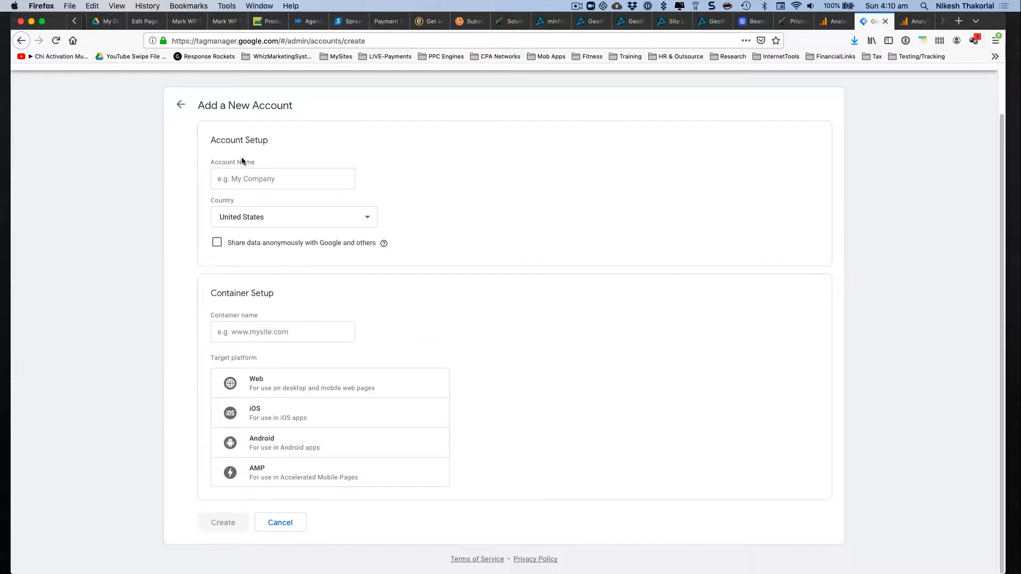
{"action": "left_click", "coordinate": [247, 181]}
{"action": "type", "text": "Testing123"}
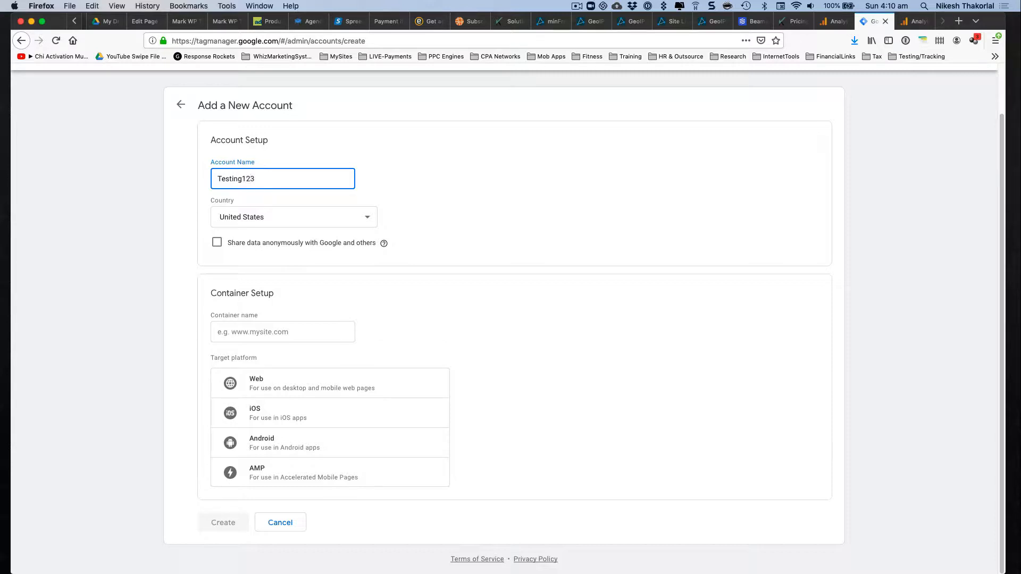
{"action": "left_click", "coordinate": [241, 335]}
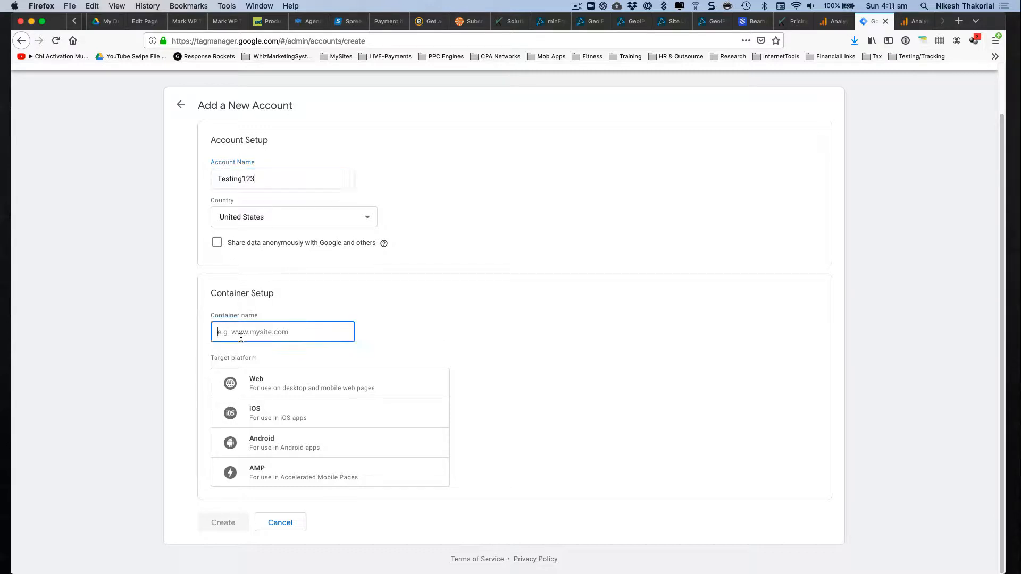
{"action": "type", "text": "www.my-example.com"}
{"action": "left_click", "coordinate": [255, 380]}
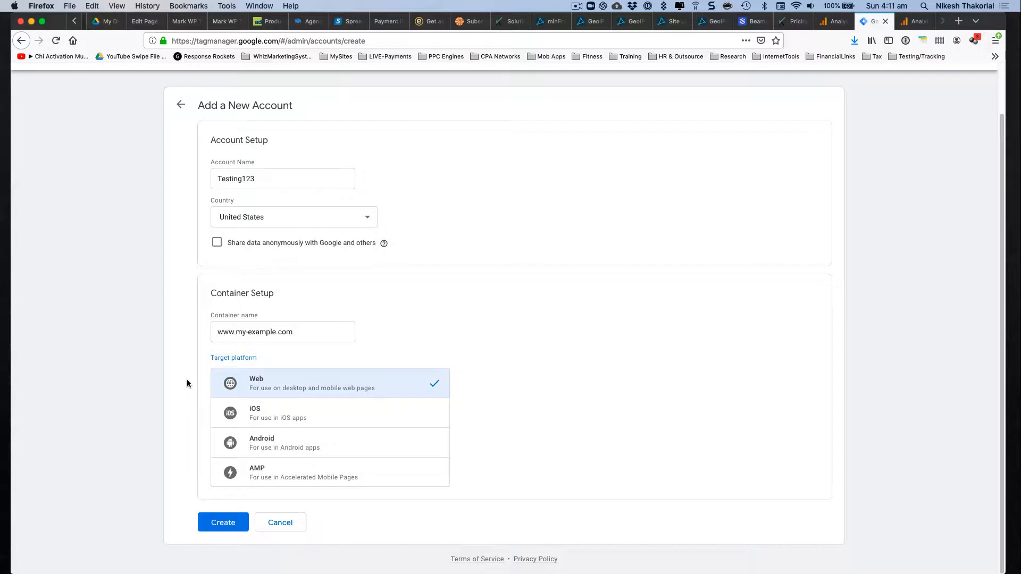
{"action": "left_click", "coordinate": [227, 524]}
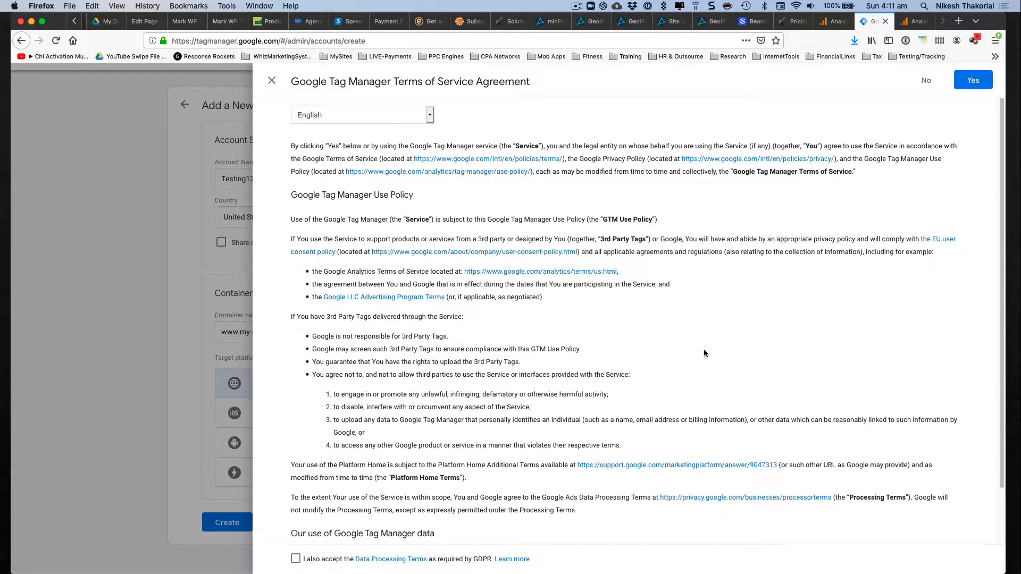
Step: Accept the GDPR Data Processing Terms and agree to the Google Tag Manager Terms of Service
{"action": "left_click", "coordinate": [296, 559]}
{"action": "scroll", "coordinate": [633, 341], "scroll_direction": "down", "scroll_amount": 3}
{"action": "scroll", "coordinate": [633, 341], "scroll_direction": "up", "scroll_amount": 3}
{"action": "left_click", "coordinate": [970, 80]}
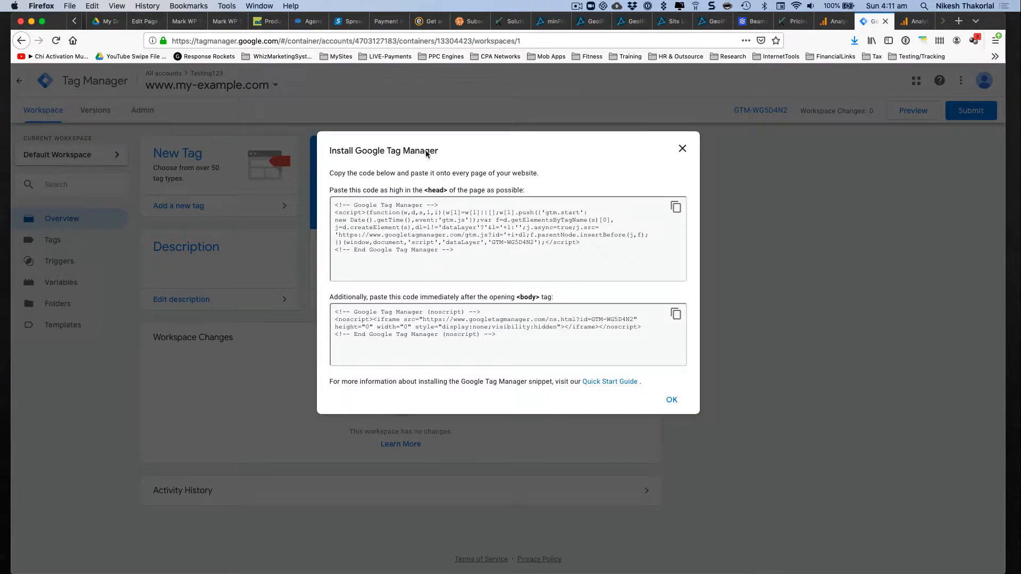
Step: Highlight the head and body install snippets, dismiss them, and return to the list of all accounts
{"action": "left_click", "coordinate": [454, 250]}
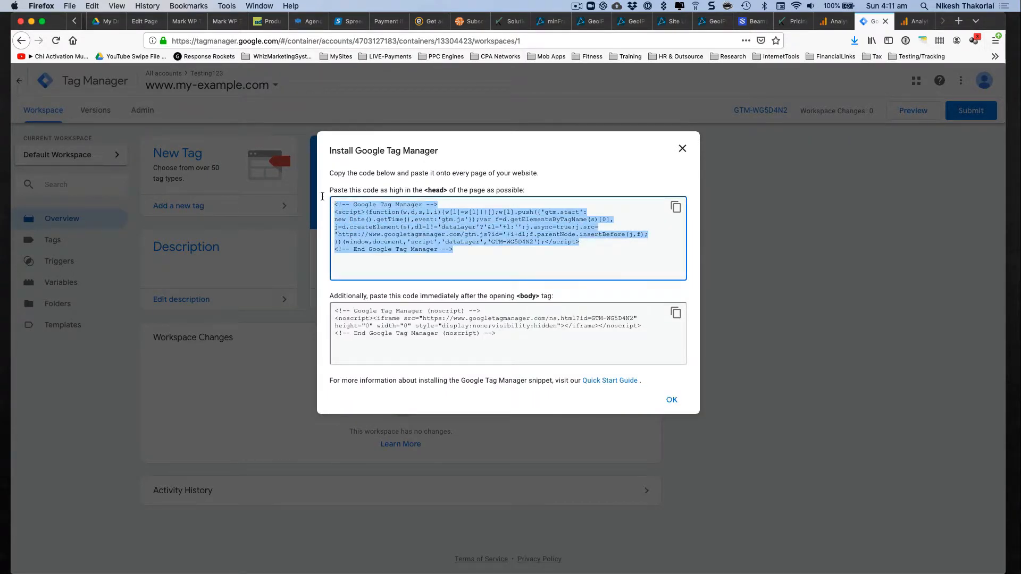
{"action": "left_click", "coordinate": [510, 334]}
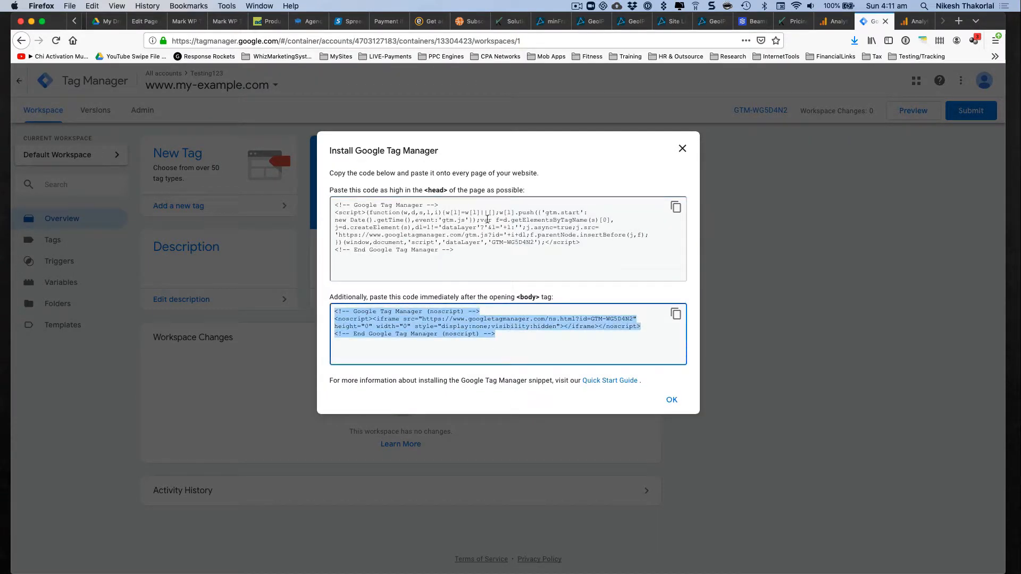
{"action": "left_click", "coordinate": [681, 149]}
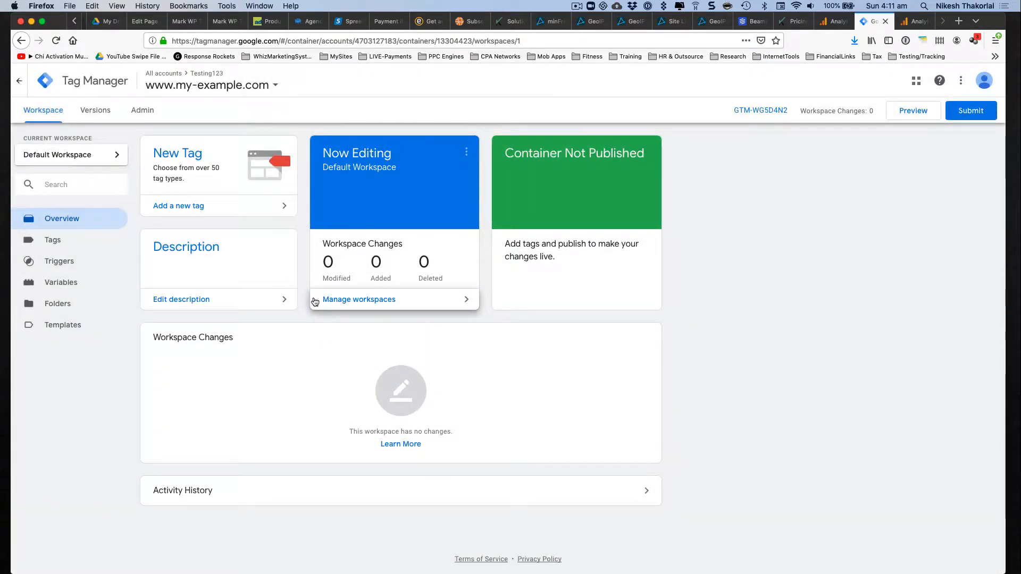
{"action": "left_click", "coordinate": [178, 77]}
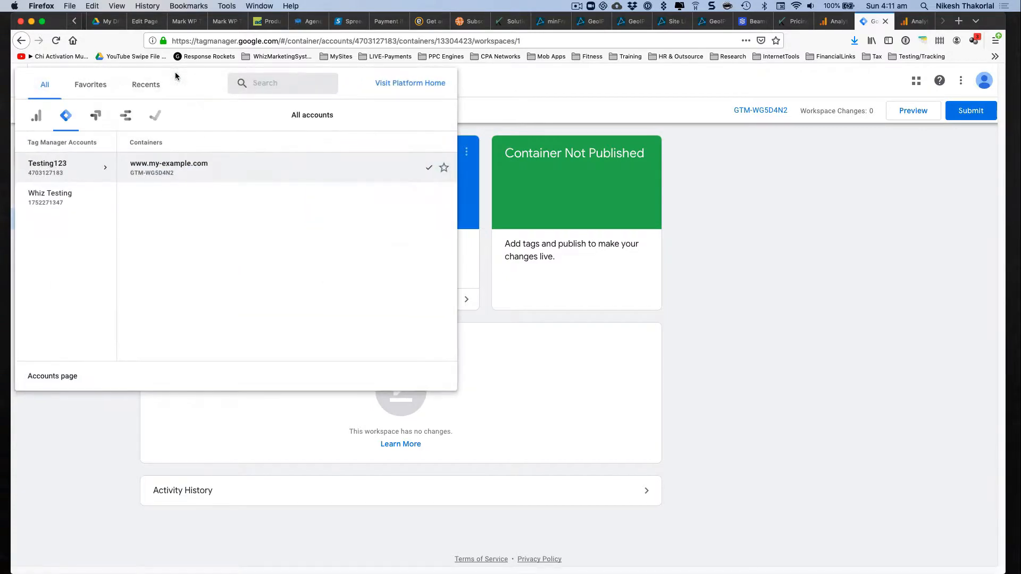
{"action": "left_click", "coordinate": [62, 375]}
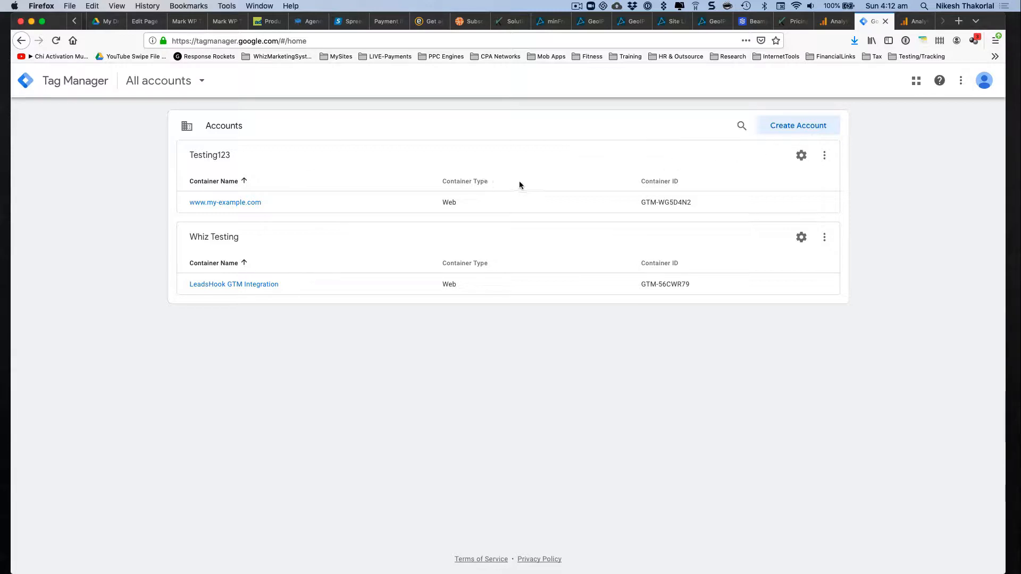
{"action": "left_click", "coordinate": [825, 156]}
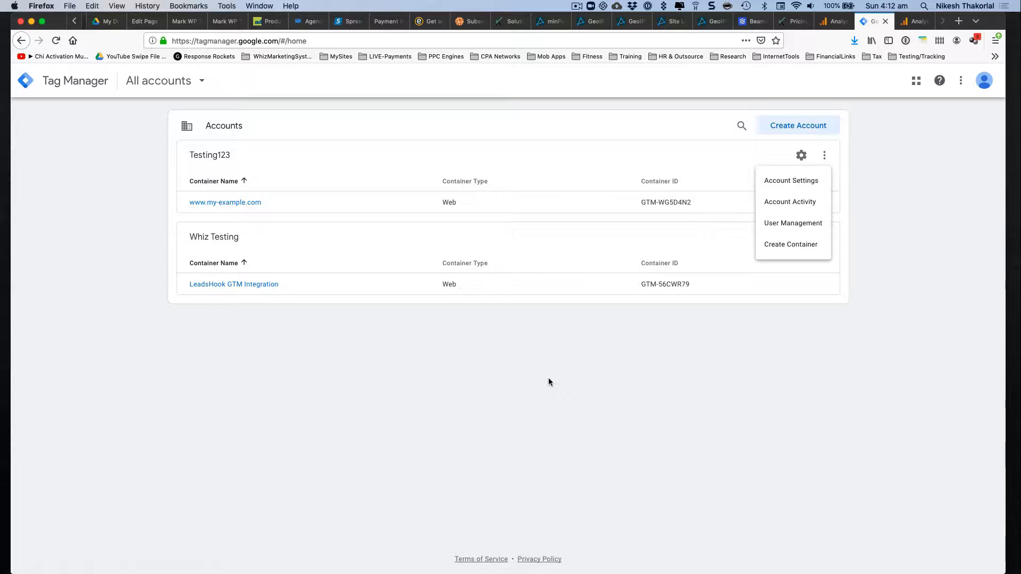
{"action": "left_click", "coordinate": [786, 281]}
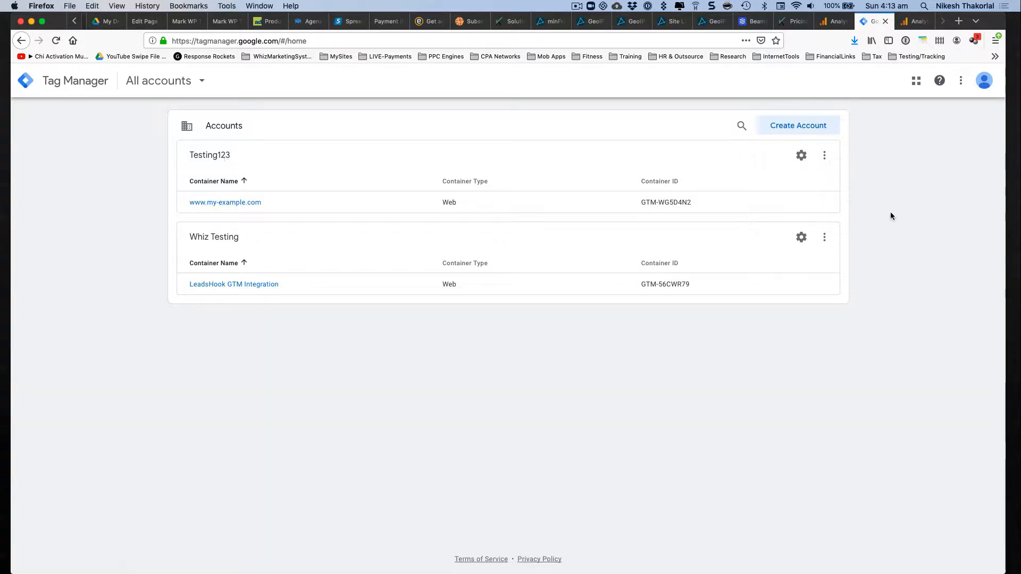
{"action": "left_click", "coordinate": [824, 159]}
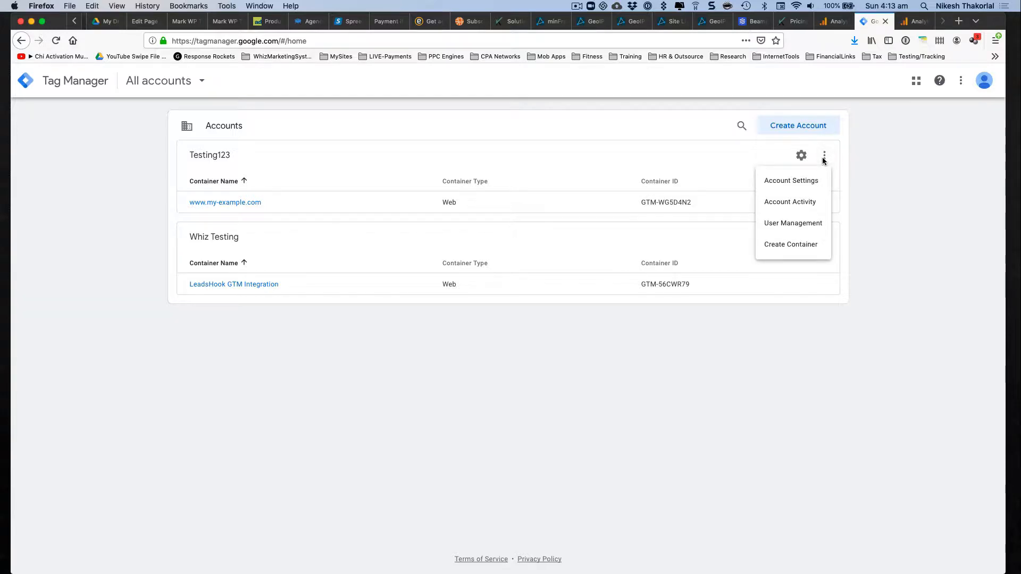
{"action": "left_click", "coordinate": [314, 157]}
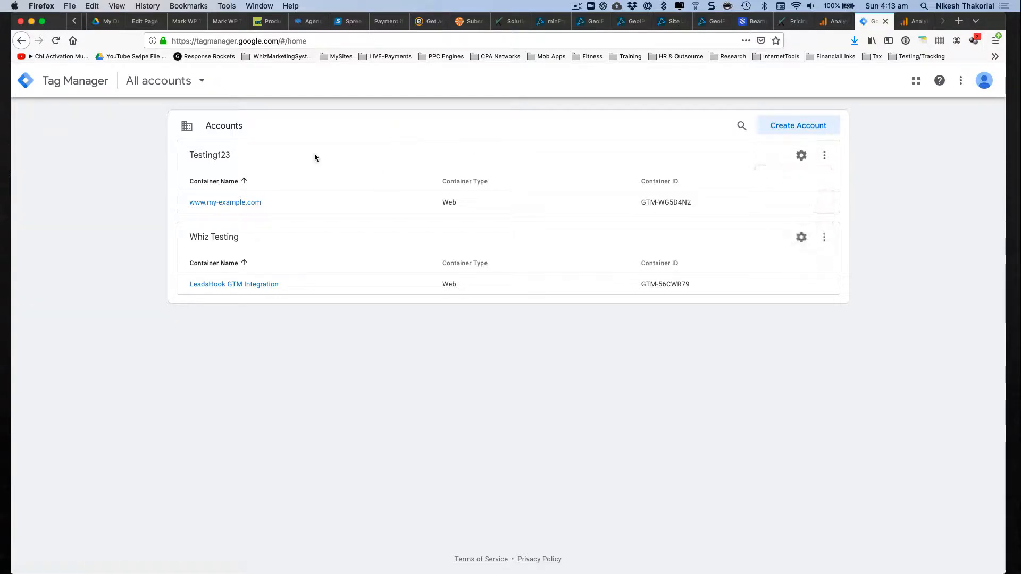
Step: Create a Web container named Client 2 in the Testing123 account, and return to the accounts list
{"action": "left_click", "coordinate": [824, 159]}
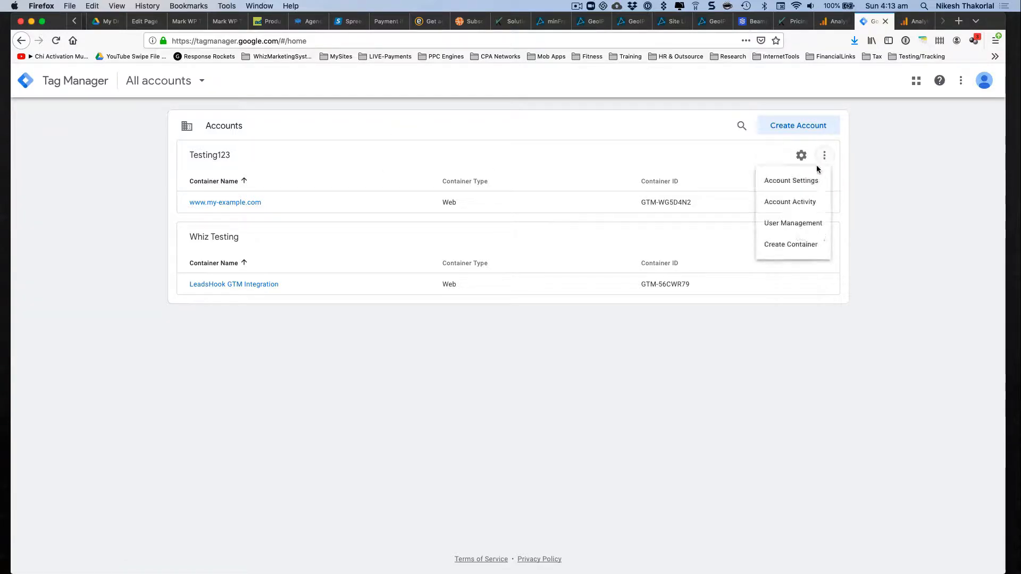
{"action": "left_click", "coordinate": [789, 249]}
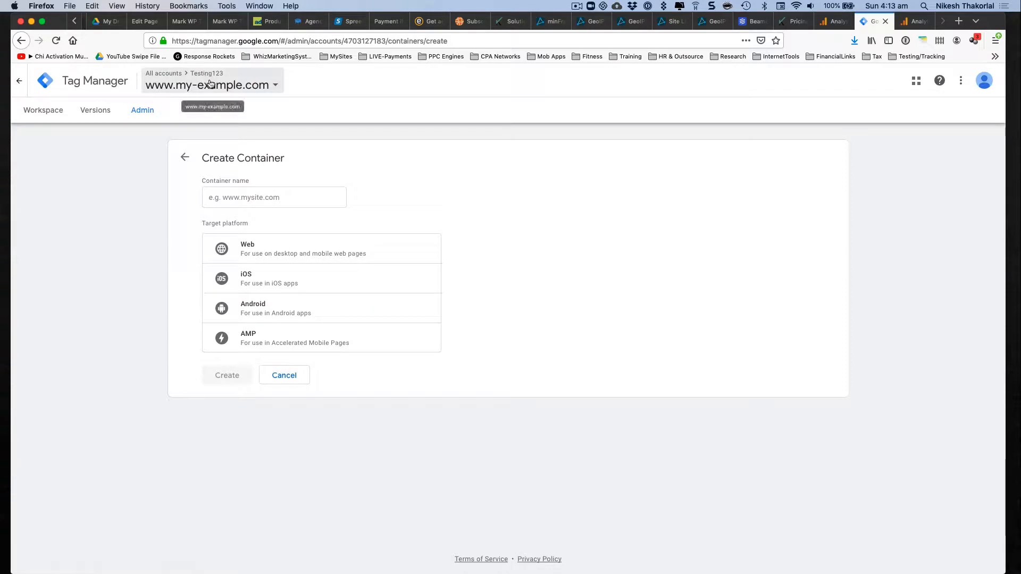
{"action": "left_click", "coordinate": [233, 198]}
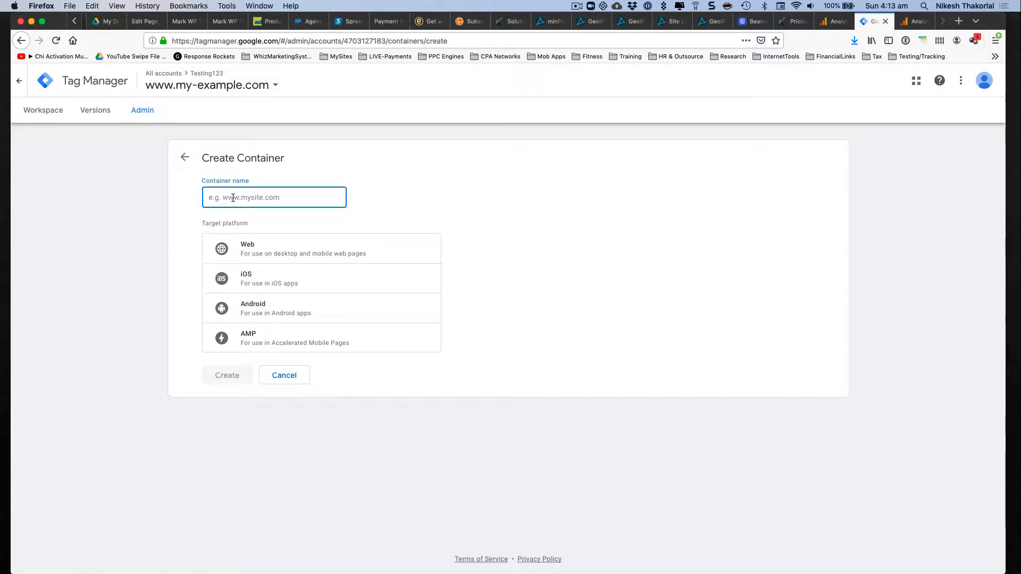
{"action": "type", "text": "Client 1"}
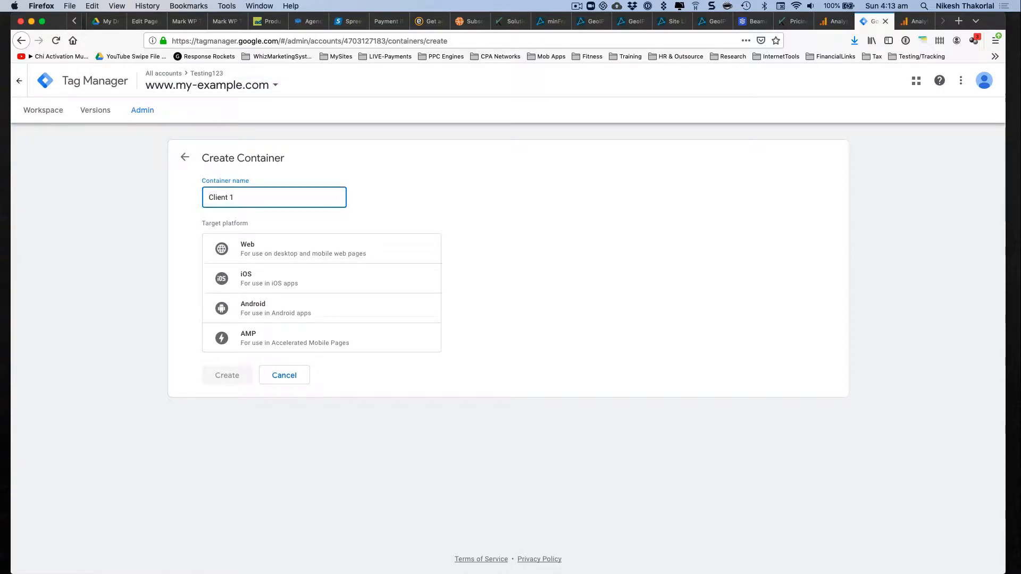
{"action": "key", "text": "BackSpace"}
{"action": "type", "text": "2"}
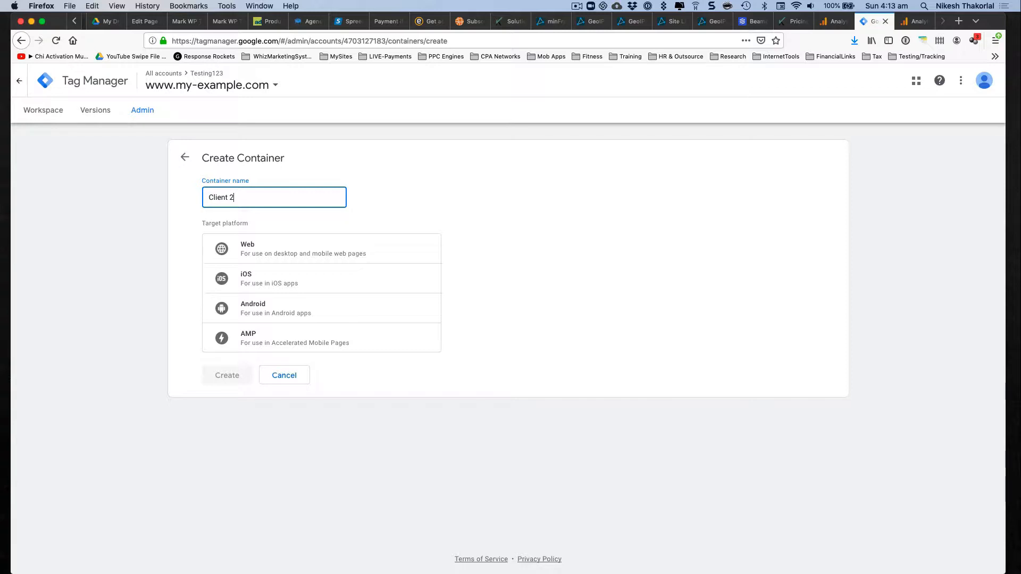
{"action": "left_click", "coordinate": [255, 248]}
{"action": "left_click", "coordinate": [222, 377]}
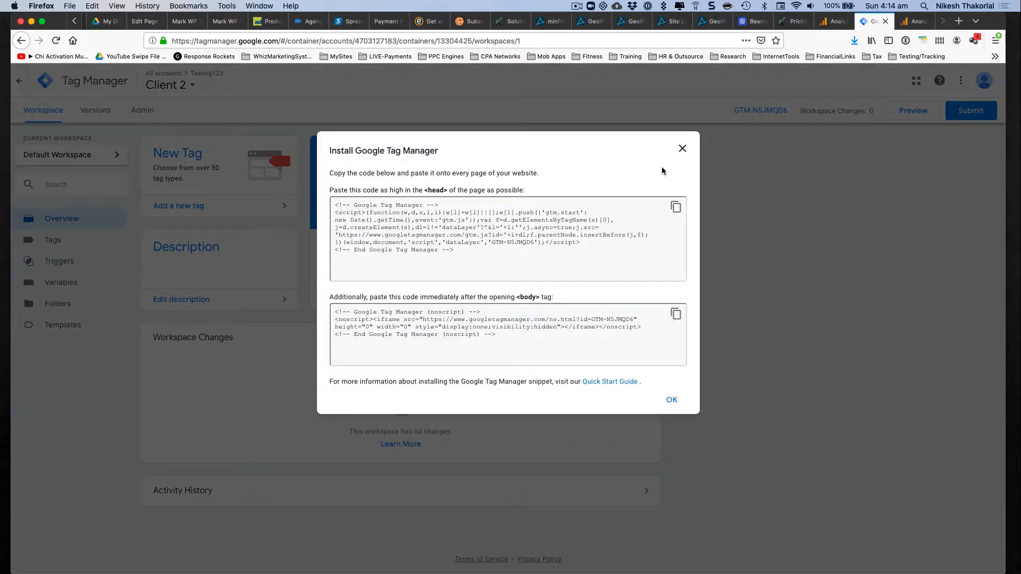
{"action": "left_click", "coordinate": [672, 400]}
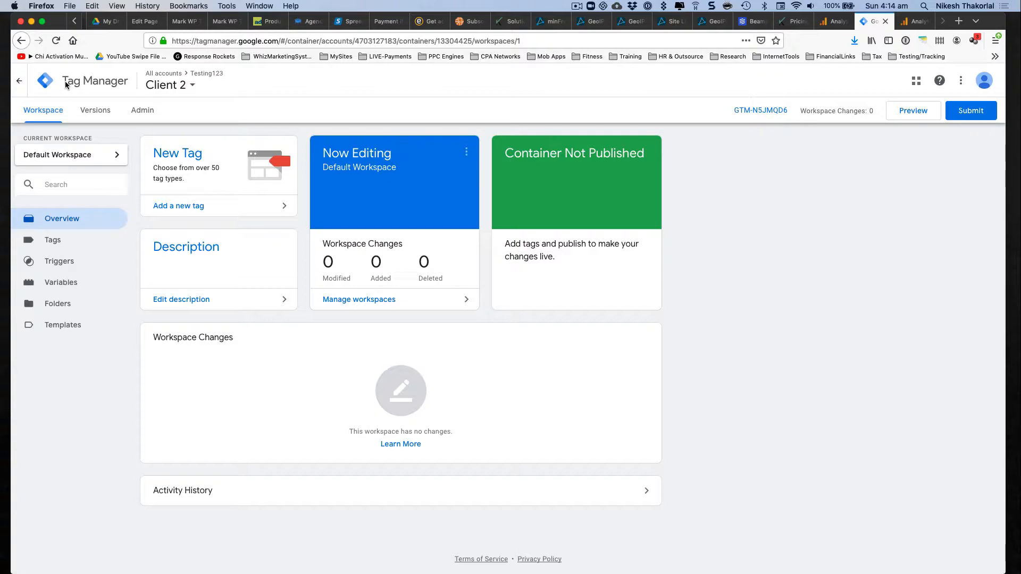
{"action": "left_click", "coordinate": [19, 80]}
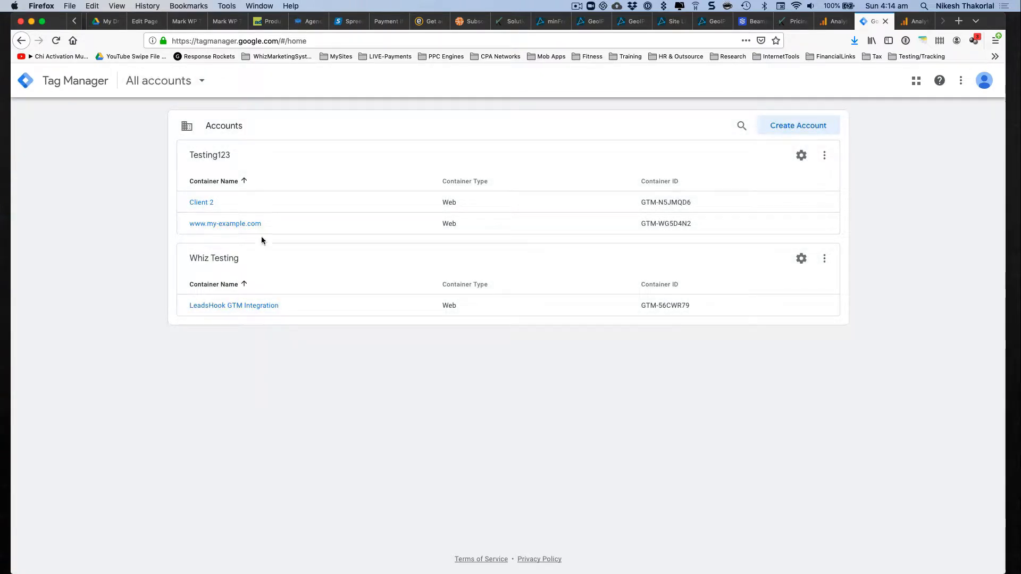
{"action": "left_click_drag", "start_coordinate": [231, 155], "coordinate": [190, 155]}
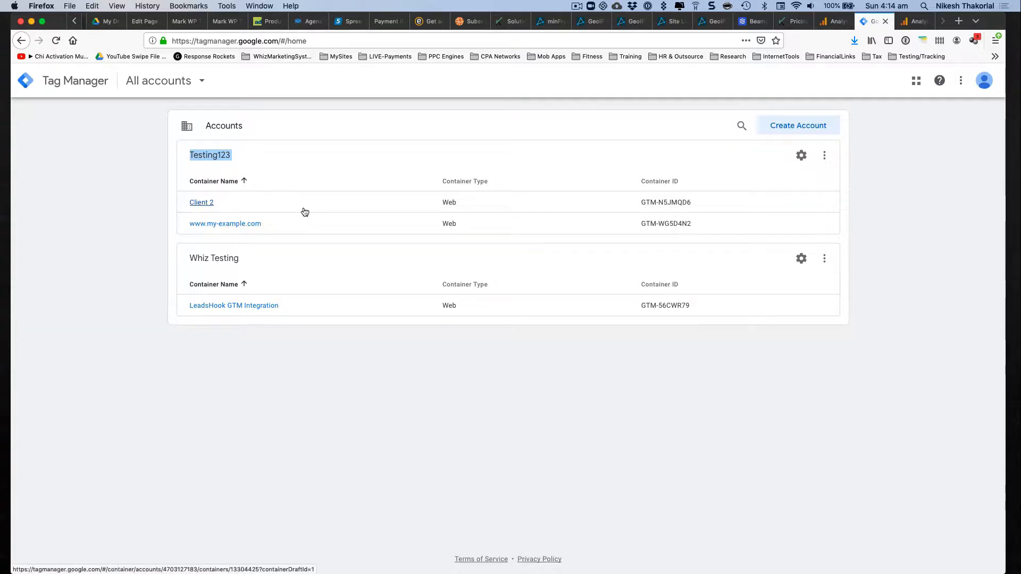
{"action": "left_click", "coordinate": [824, 159]}
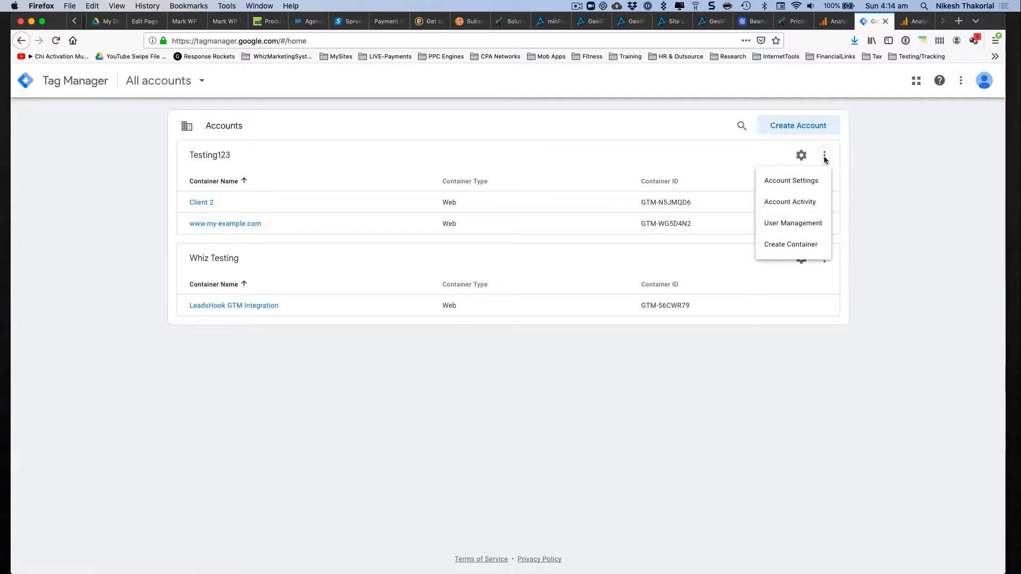
{"action": "left_click", "coordinate": [887, 169]}
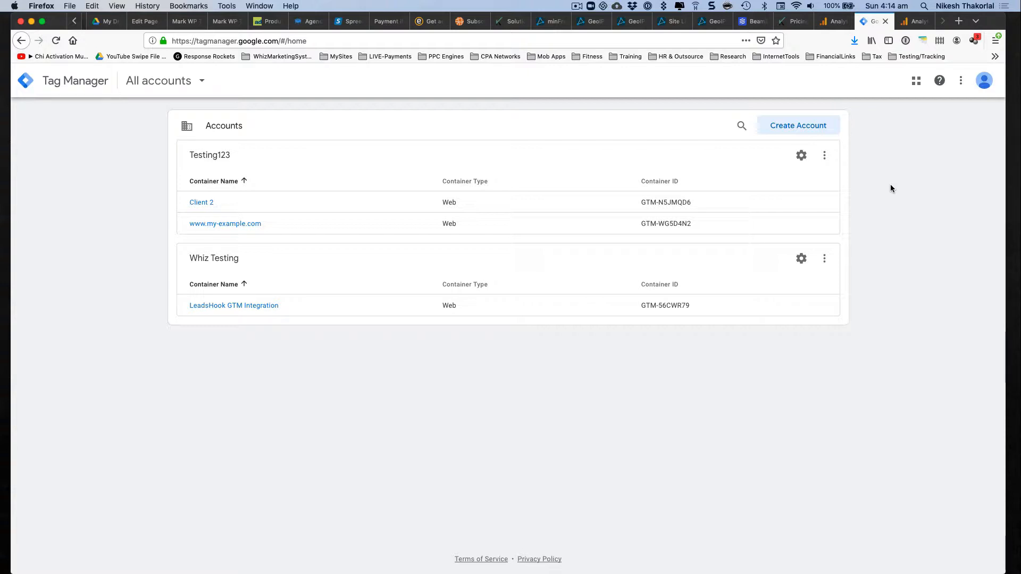
Step: Switch to Google Analytics and highlight the Global Site Tag snippet in the Whiz Testing property's tracking code settings
{"action": "left_click", "coordinate": [914, 20]}
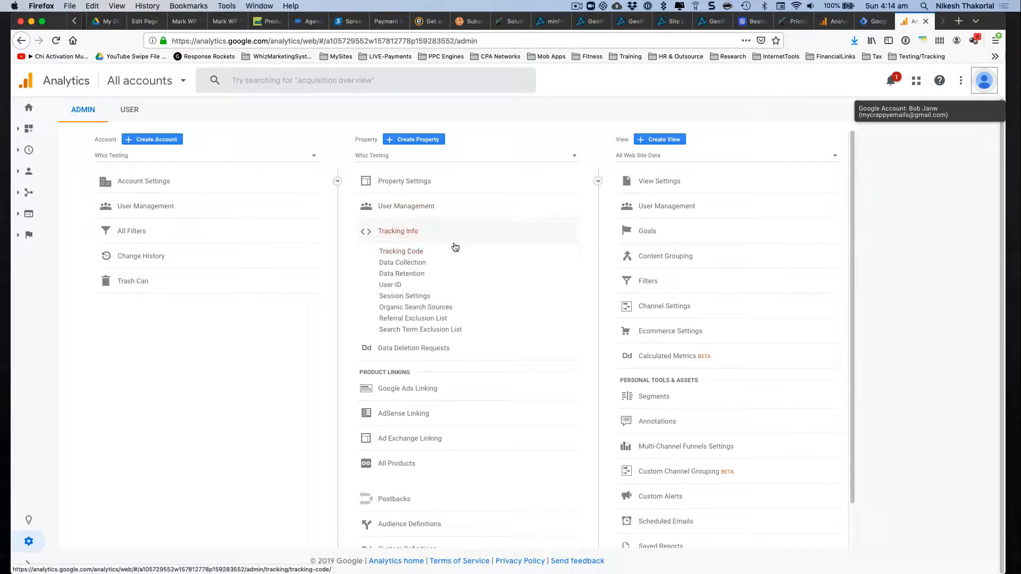
{"action": "left_click", "coordinate": [406, 252]}
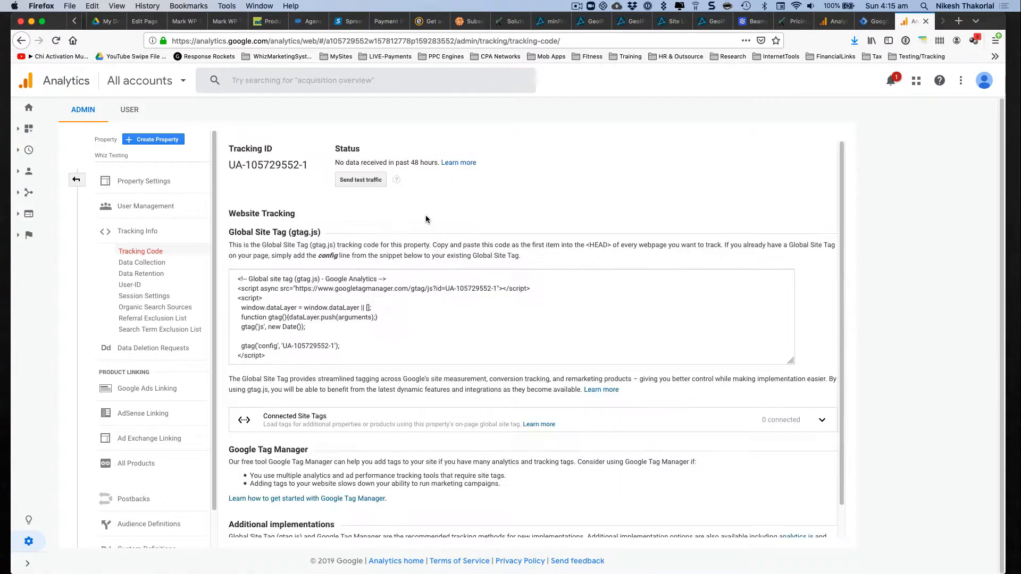
{"action": "left_click_drag", "start_coordinate": [269, 355], "coordinate": [211, 275]}
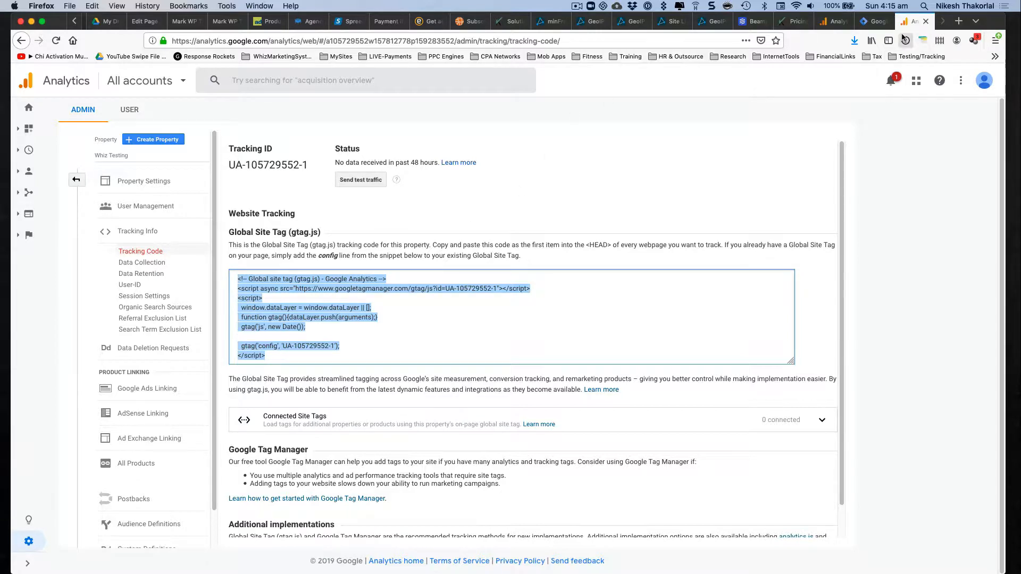
{"action": "left_click", "coordinate": [875, 21]}
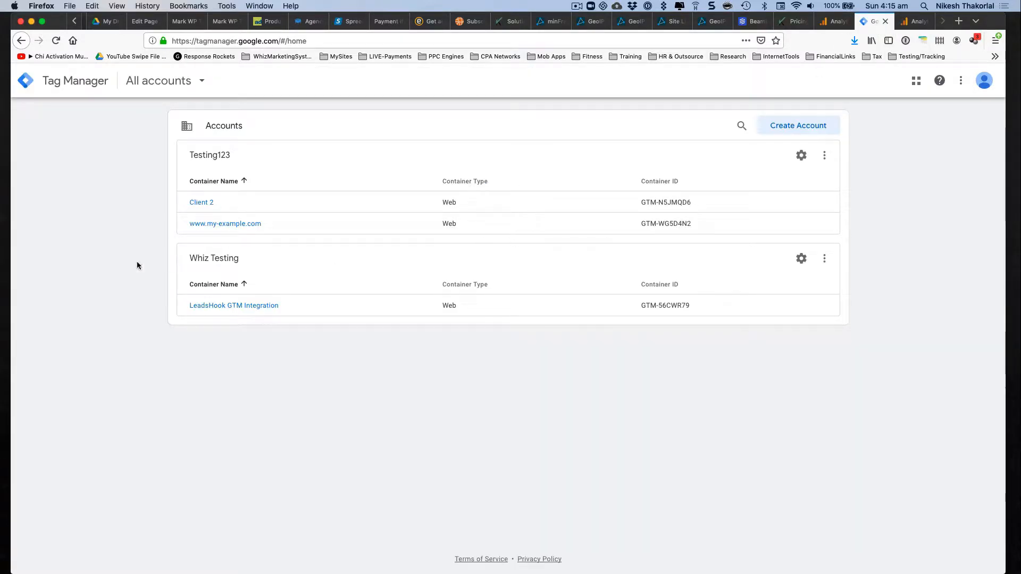
{"action": "left_click", "coordinate": [220, 228]}
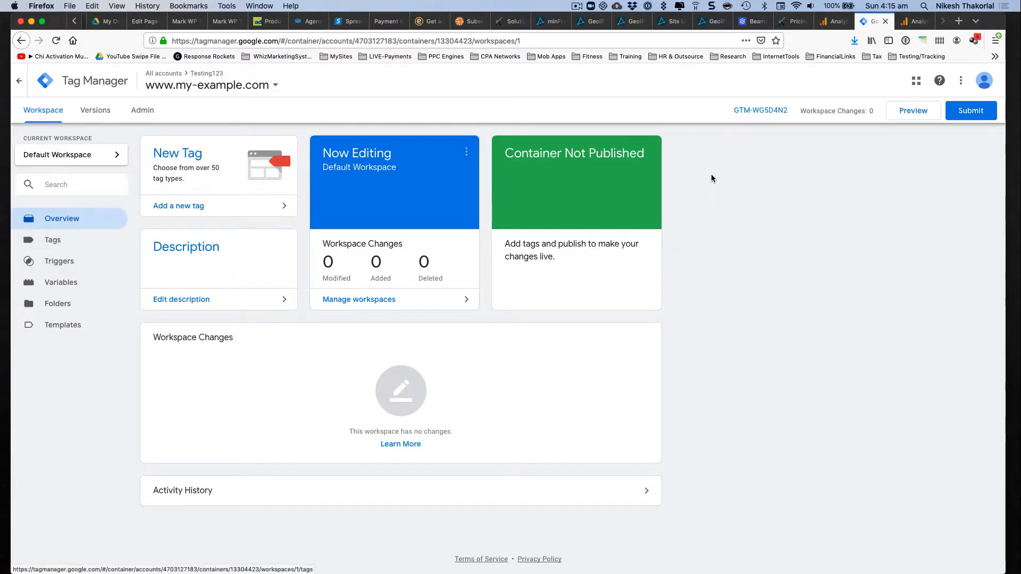
{"action": "left_click", "coordinate": [769, 114]}
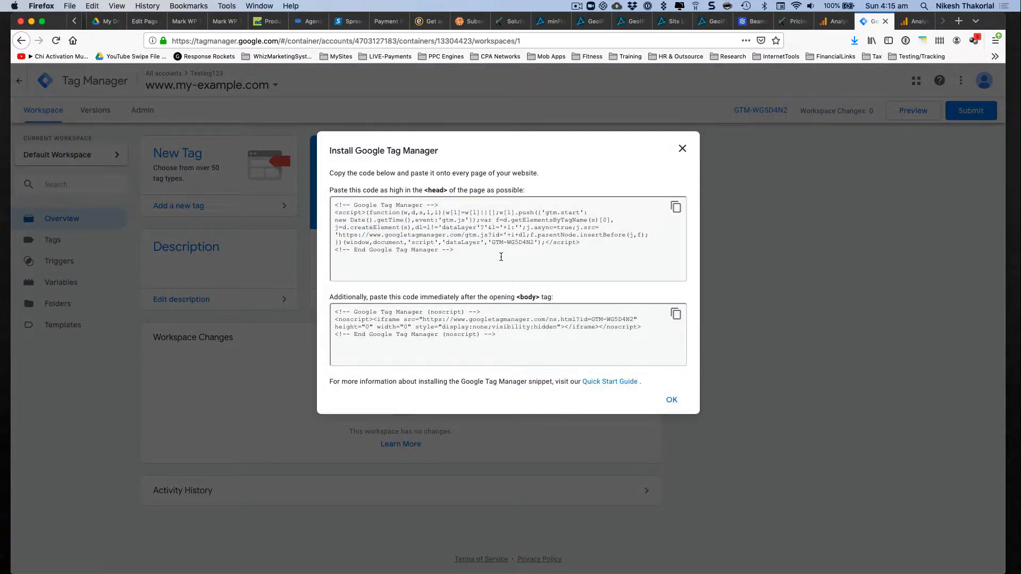
{"action": "left_click", "coordinate": [683, 149]}
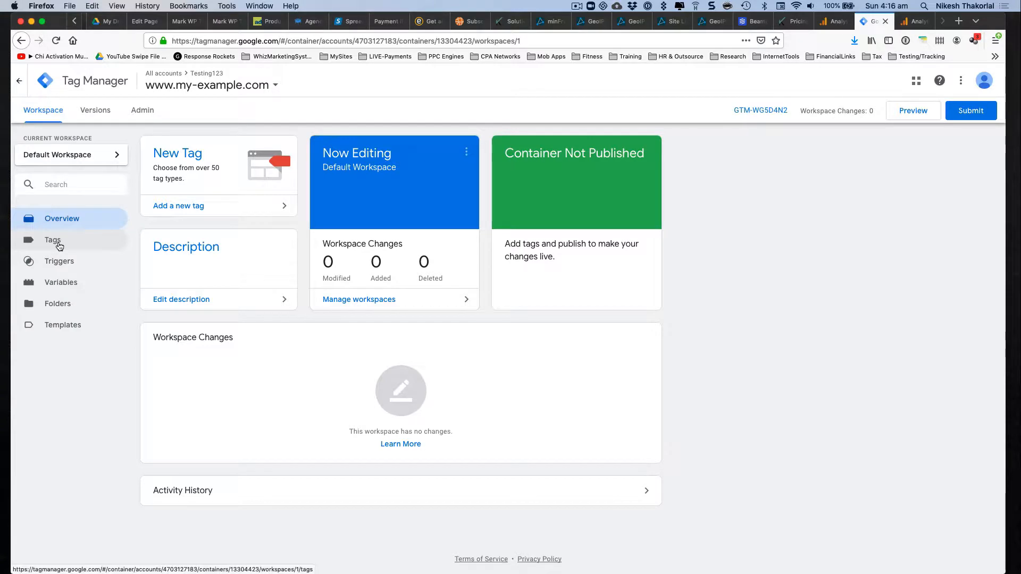
Step: Start a new tag in the container and look through the tag templates in the Community Template Gallery
{"action": "left_click", "coordinate": [51, 246]}
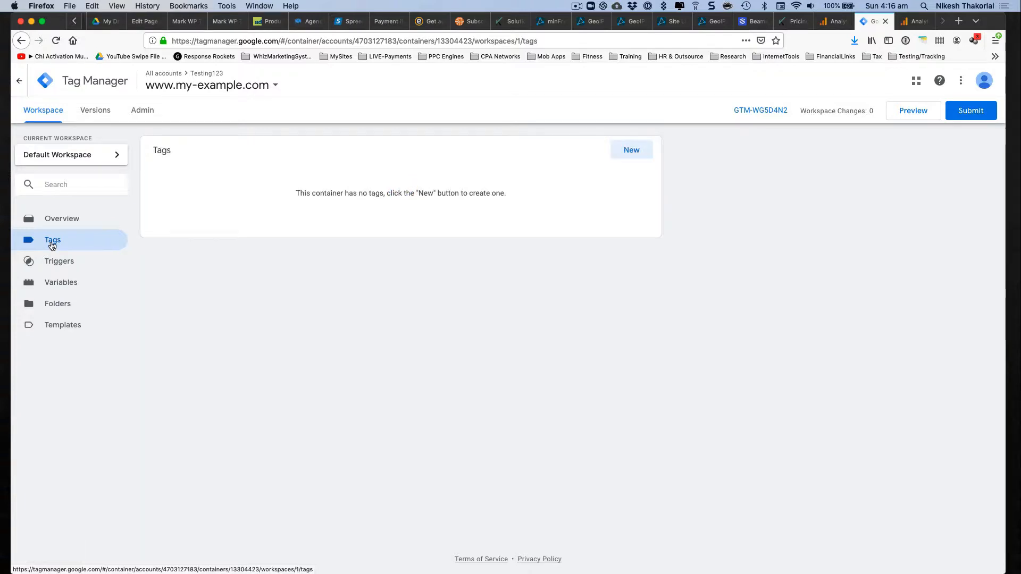
{"action": "left_click", "coordinate": [632, 150]}
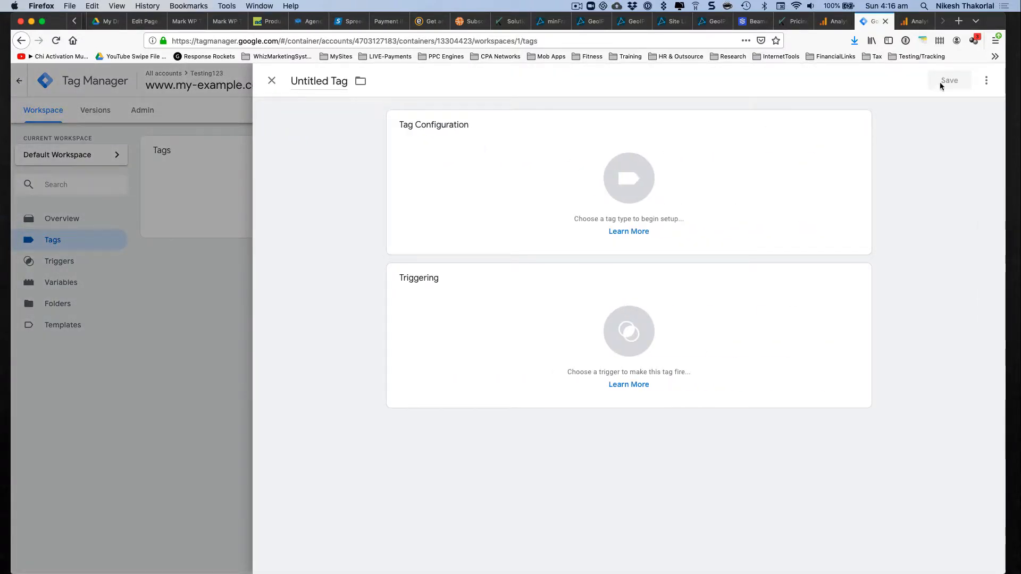
{"action": "left_click", "coordinate": [987, 80]}
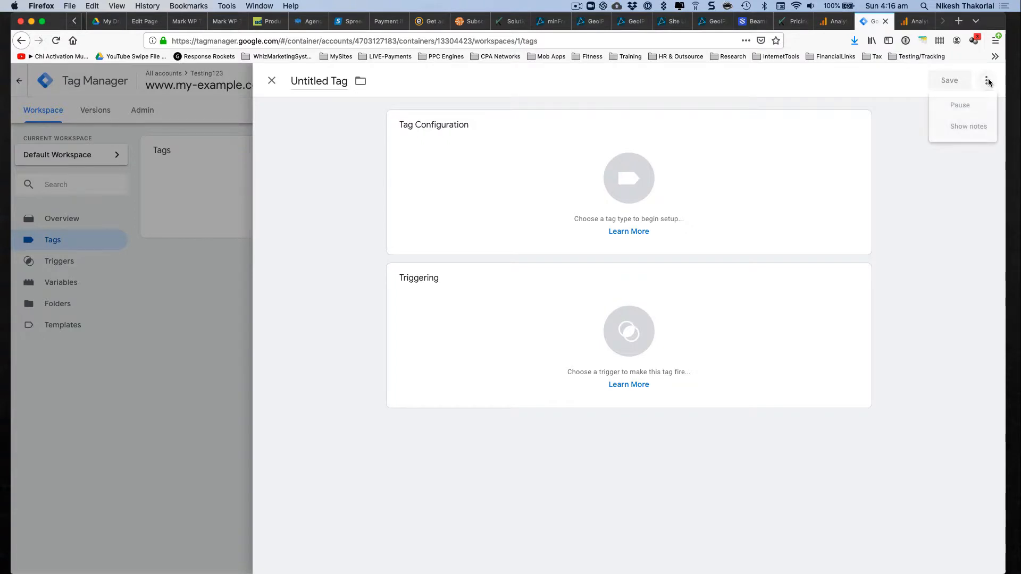
{"action": "left_click", "coordinate": [957, 238]}
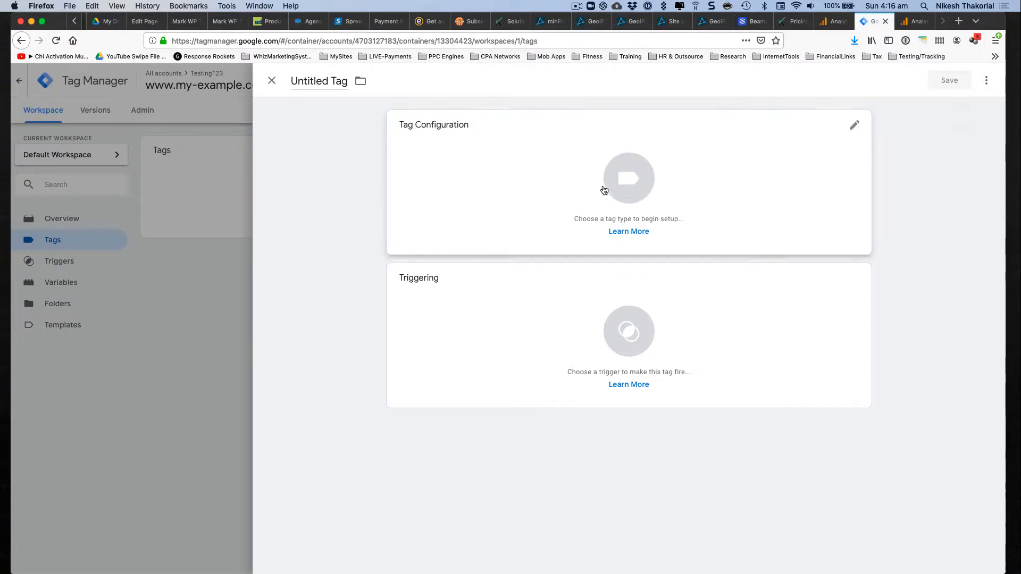
{"action": "left_click", "coordinate": [855, 127]}
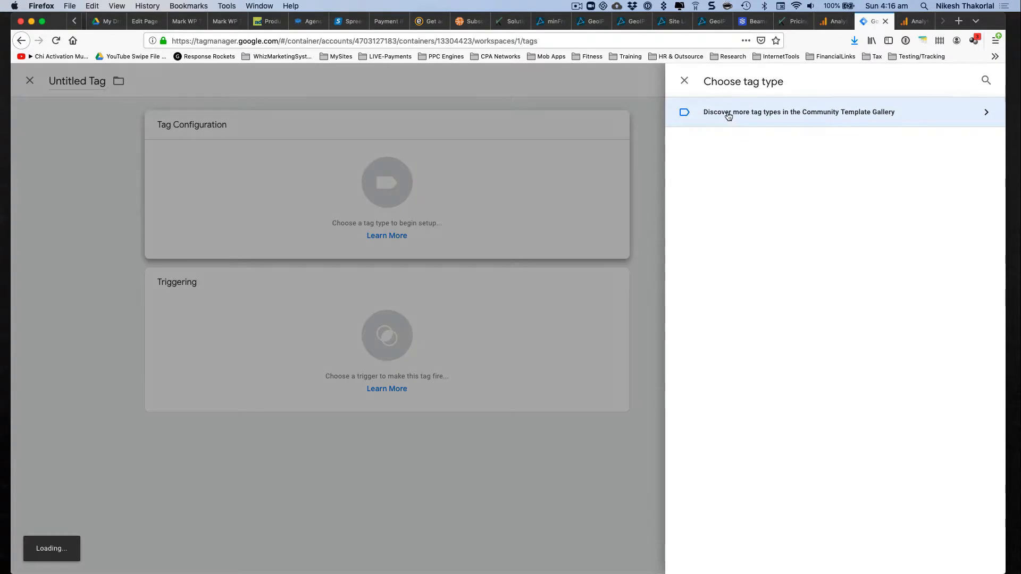
{"action": "left_click", "coordinate": [764, 117]}
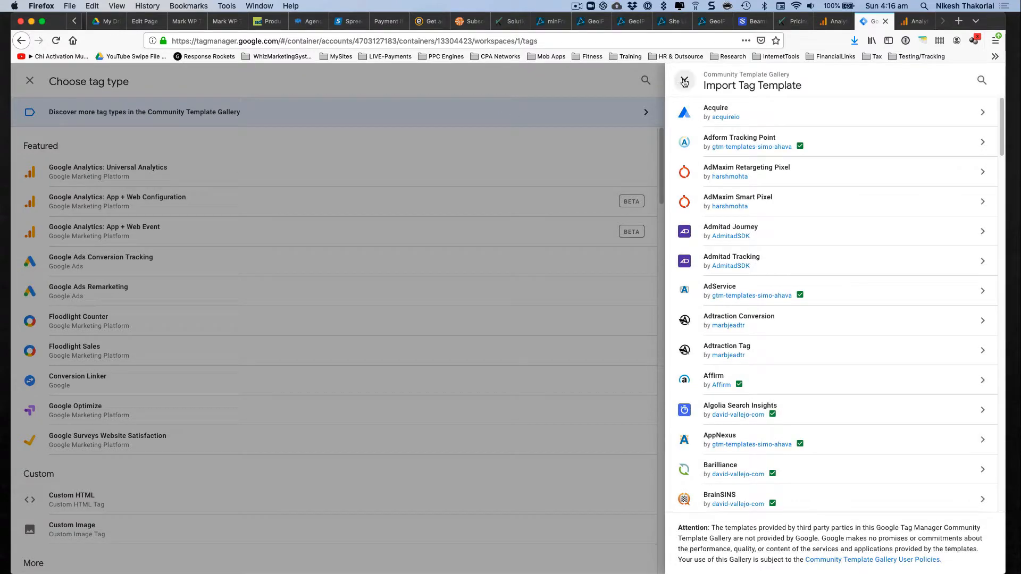
{"action": "left_click", "coordinate": [684, 81]}
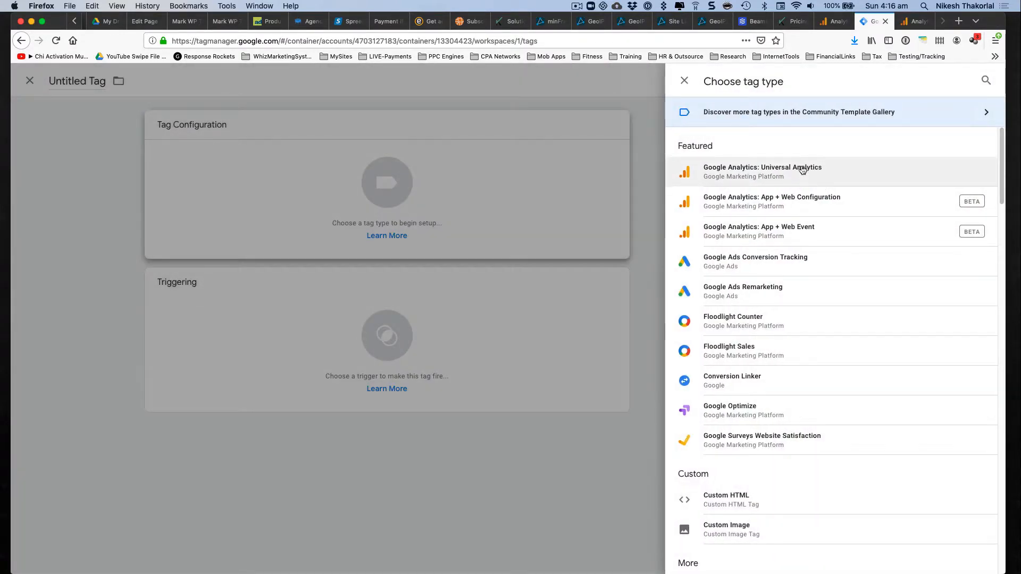
Step: Look through the list of built-in tag types and search it for "anal"
{"action": "scroll", "coordinate": [802, 404], "scroll_direction": "down", "scroll_amount": 15}
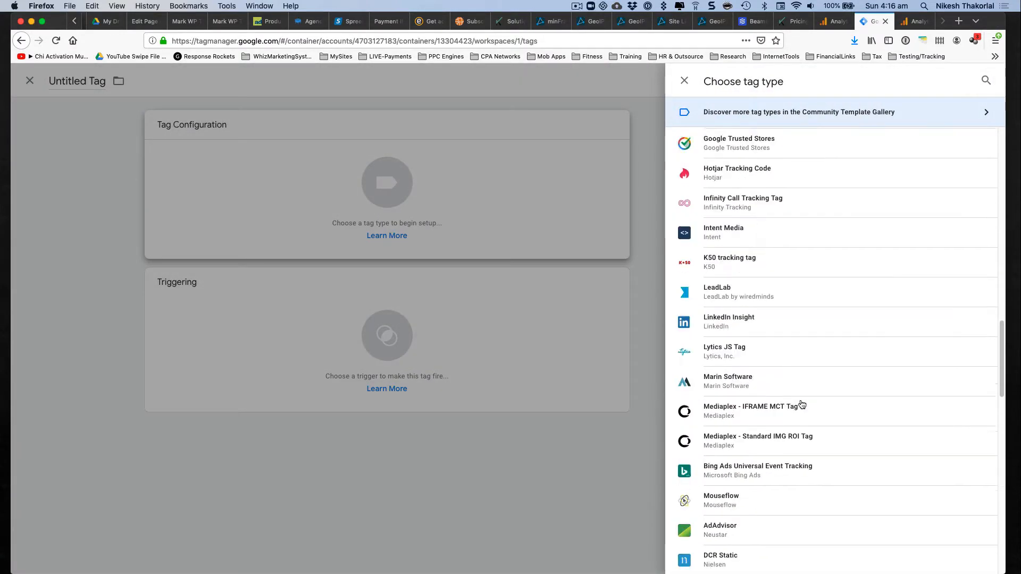
{"action": "scroll", "coordinate": [802, 405], "scroll_direction": "down", "scroll_amount": 8}
{"action": "scroll", "coordinate": [802, 408], "scroll_direction": "up", "scroll_amount": 20}
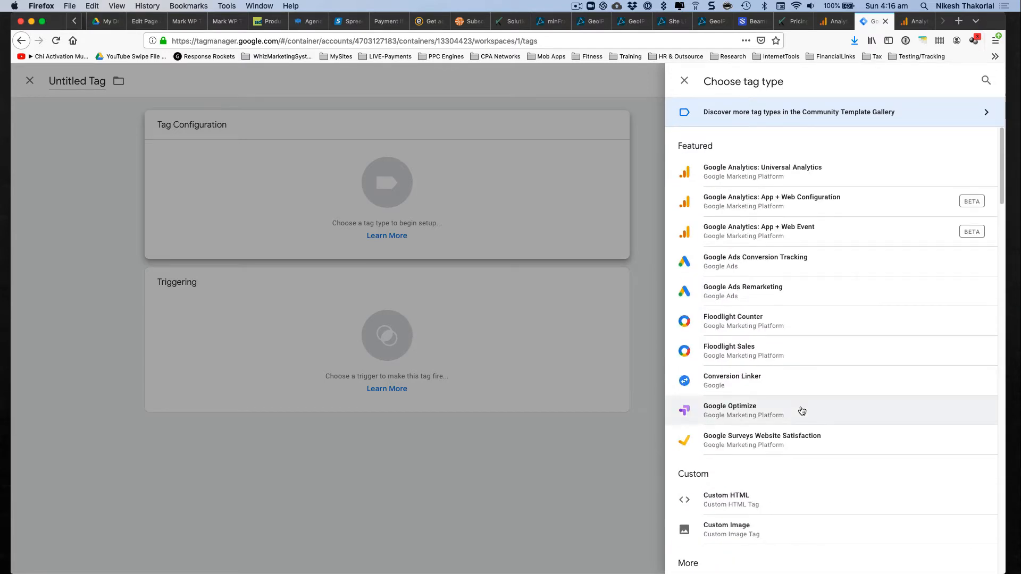
{"action": "left_click", "coordinate": [984, 80]}
{"action": "type", "text": "g"}
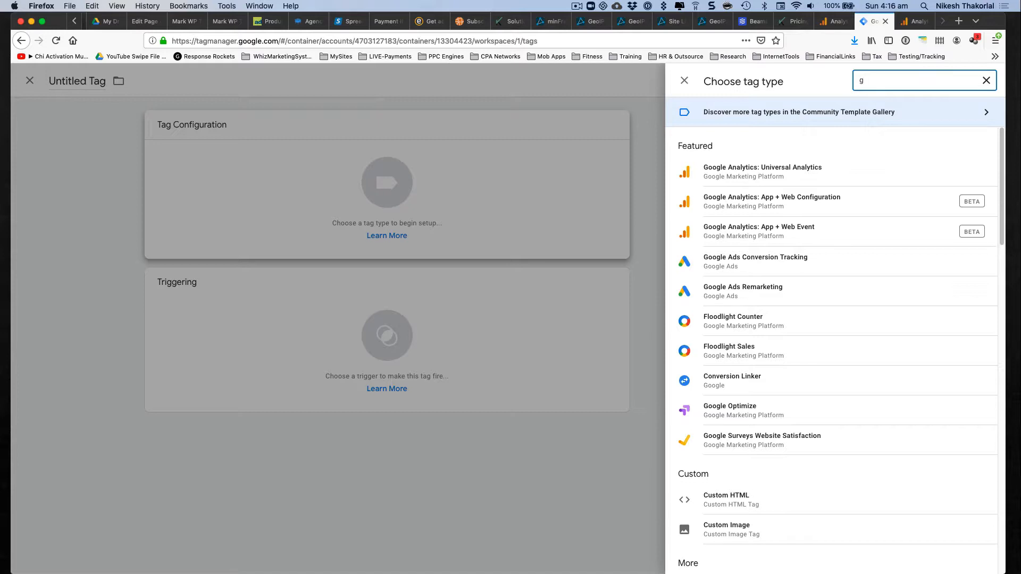
{"action": "key", "text": "BackSpace"}
{"action": "type", "text": "anal"}
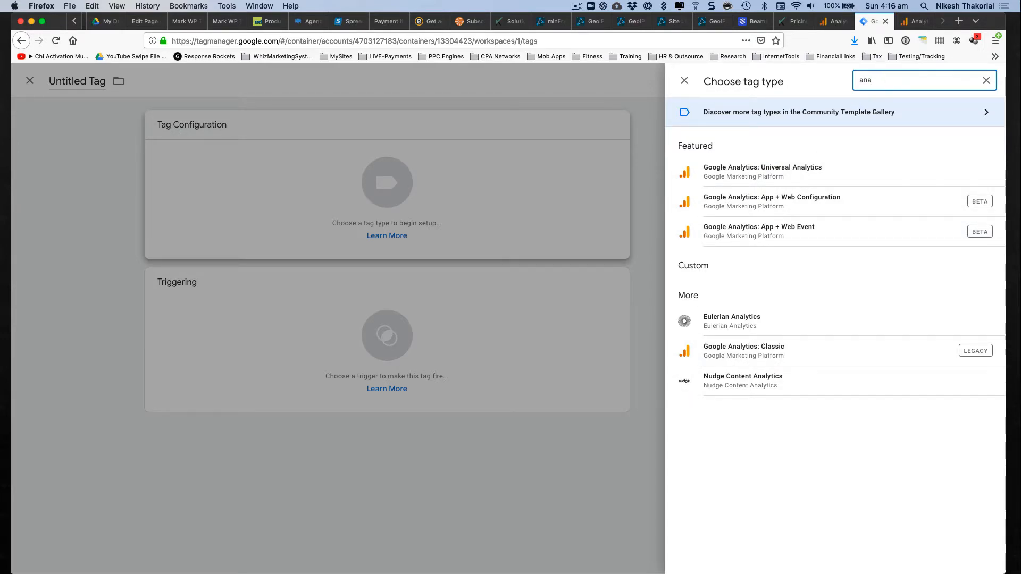
Step: Search the tag types for "face" and for "bing", and clear the search
{"action": "key", "text": "BackSpace"}
{"action": "key", "text": "BackSpace"}
{"action": "key", "text": "BackSpace"}
{"action": "key", "text": "BackSpace"}
{"action": "type", "text": "face"}
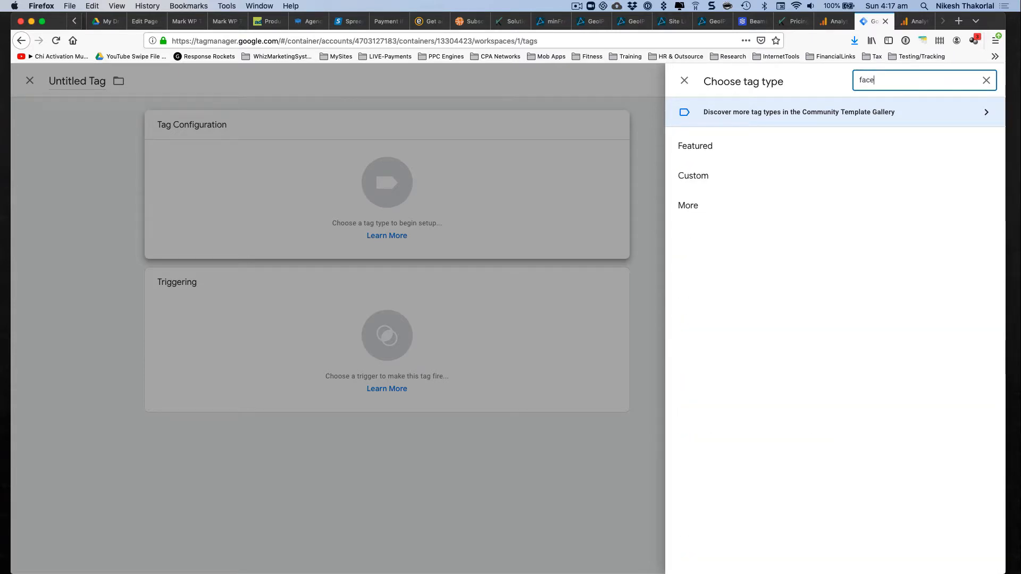
{"action": "key", "text": "BackSpace"}
{"action": "key", "text": "BackSpace"}
{"action": "key", "text": "BackSpace"}
{"action": "key", "text": "BackSpace"}
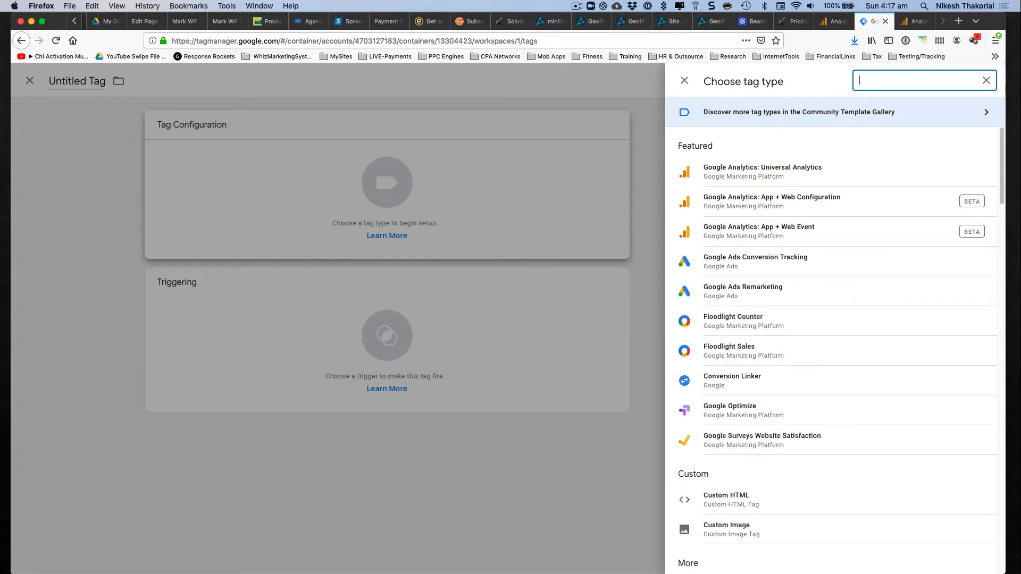
{"action": "type", "text": "bing"}
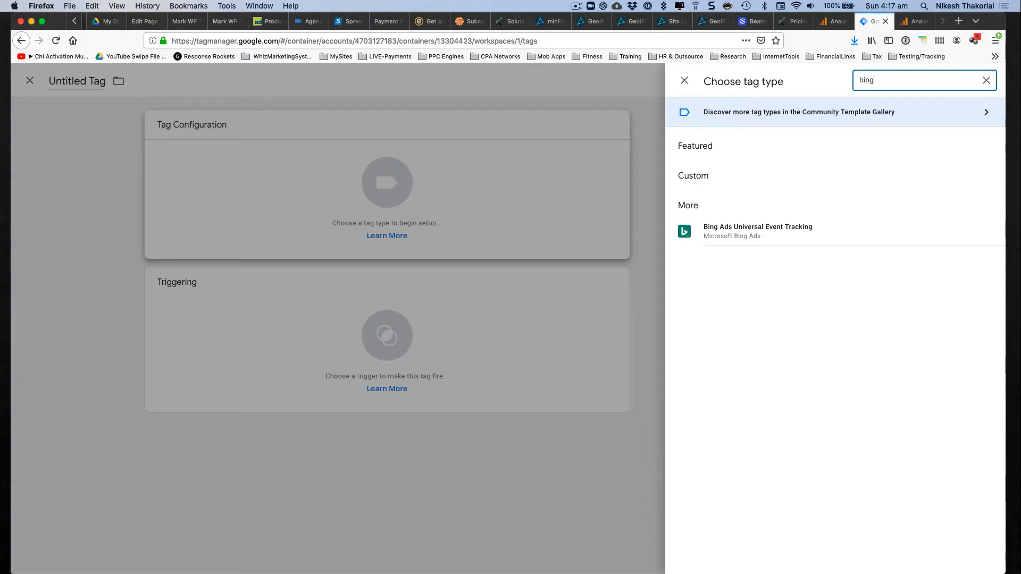
{"action": "key", "text": "BackSpace"}
{"action": "key", "text": "BackSpace"}
{"action": "key", "text": "BackSpace"}
{"action": "key", "text": "BackSpace"}
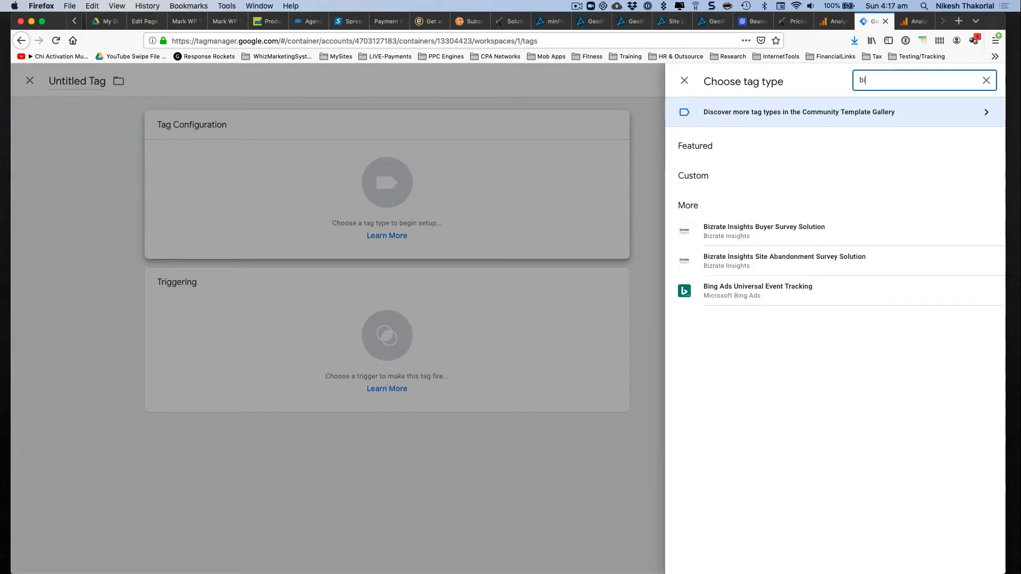
Step: Choose Hotjar Tracking Code as the tag type, view its Site ID setting, and discard the unsaved tag
{"action": "scroll", "coordinate": [776, 319], "scroll_direction": "down", "scroll_amount": 2}
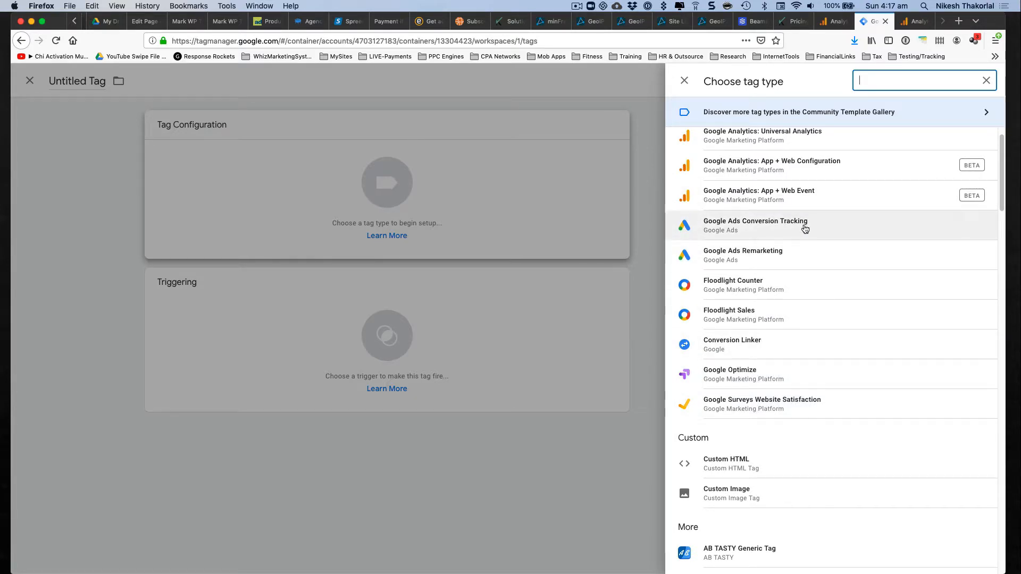
{"action": "scroll", "coordinate": [802, 257], "scroll_direction": "down", "scroll_amount": 7}
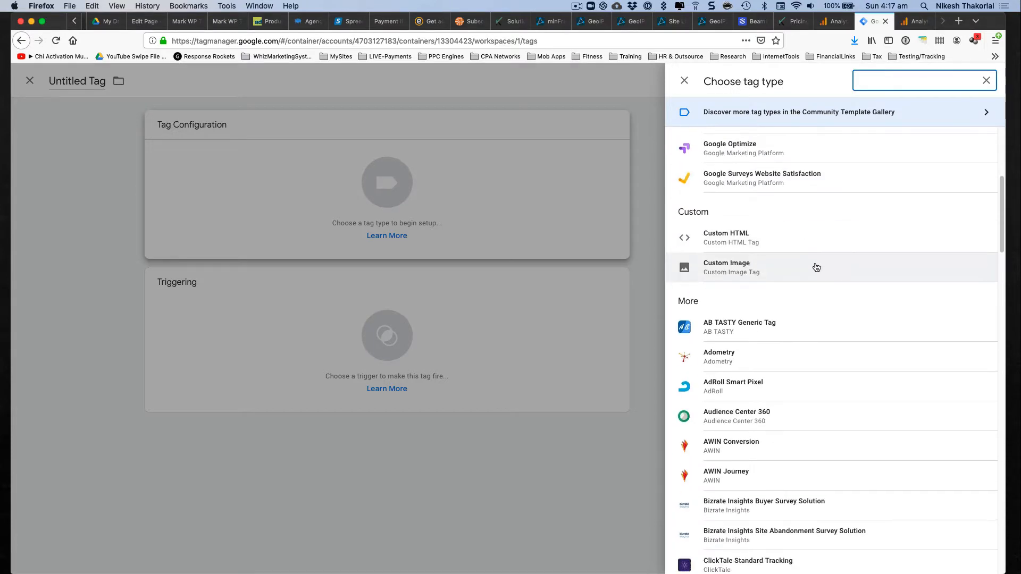
{"action": "scroll", "coordinate": [780, 424], "scroll_direction": "down", "scroll_amount": 3}
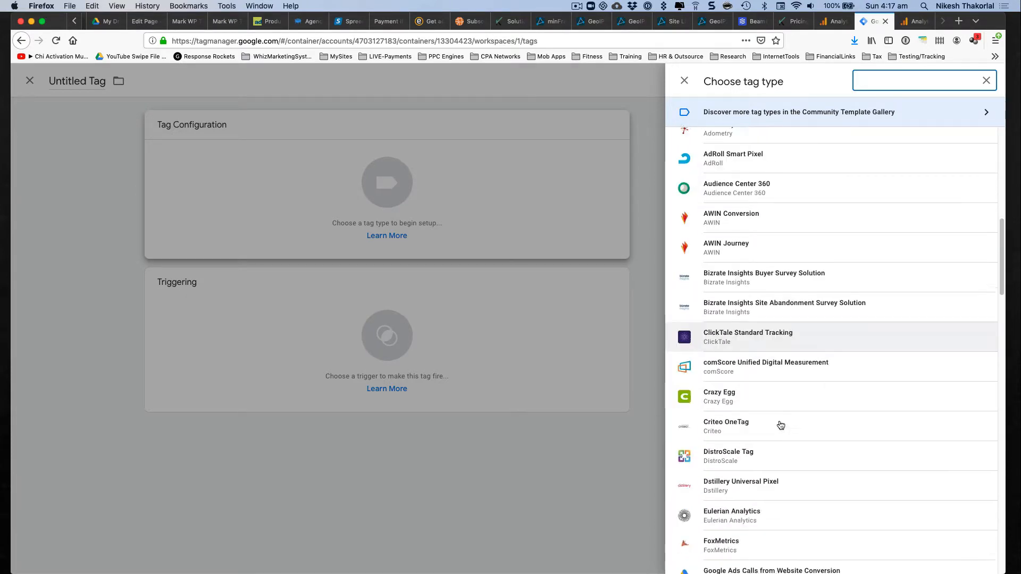
{"action": "scroll", "coordinate": [828, 441], "scroll_direction": "down", "scroll_amount": 3}
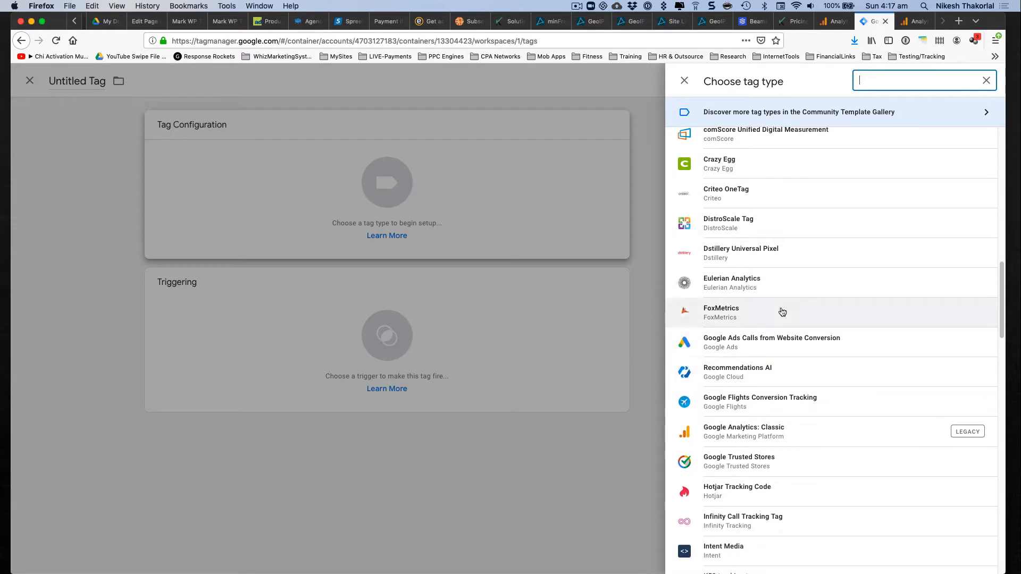
{"action": "scroll", "coordinate": [841, 413], "scroll_direction": "down", "scroll_amount": 3}
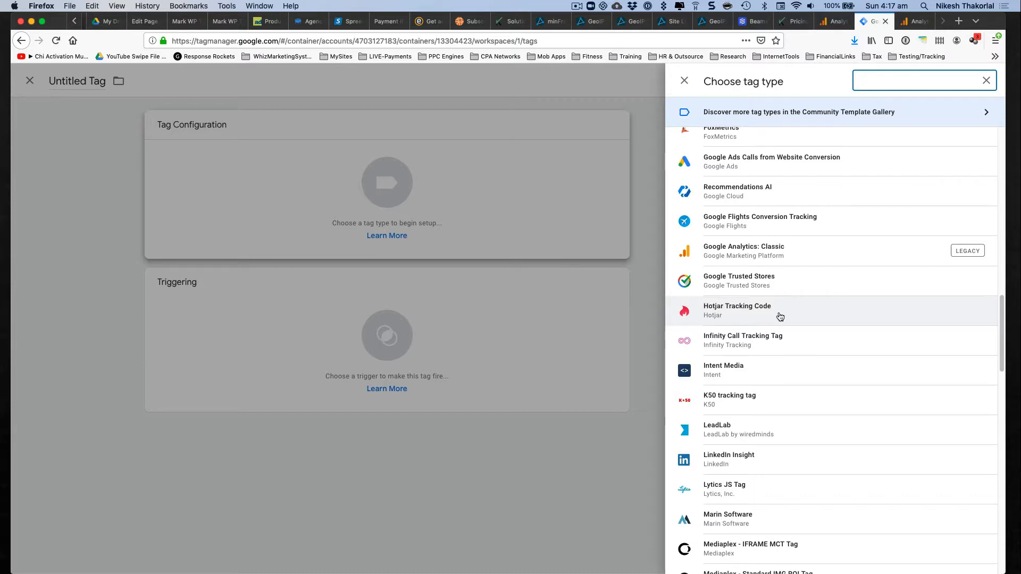
{"action": "left_click", "coordinate": [802, 316]}
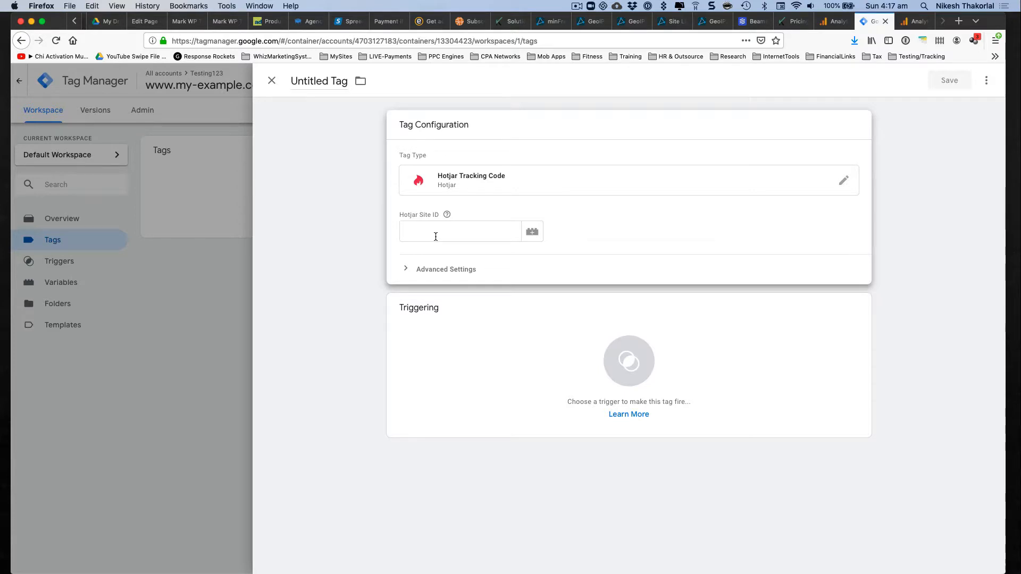
{"action": "left_click", "coordinate": [272, 81]}
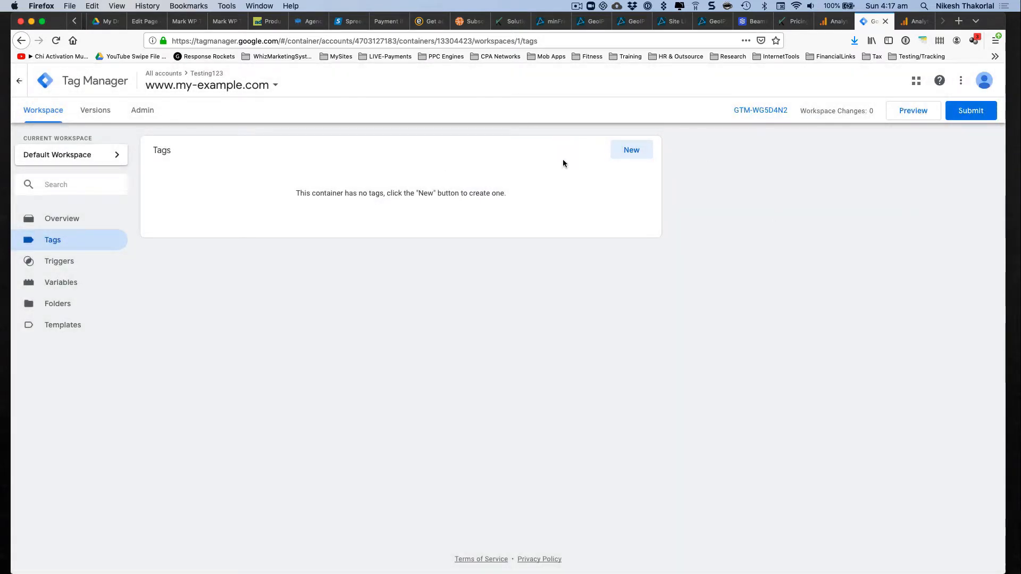
Step: Create a new tag of type Google Analytics: Universal Analytics with Page View as its track type
{"action": "left_click", "coordinate": [632, 150]}
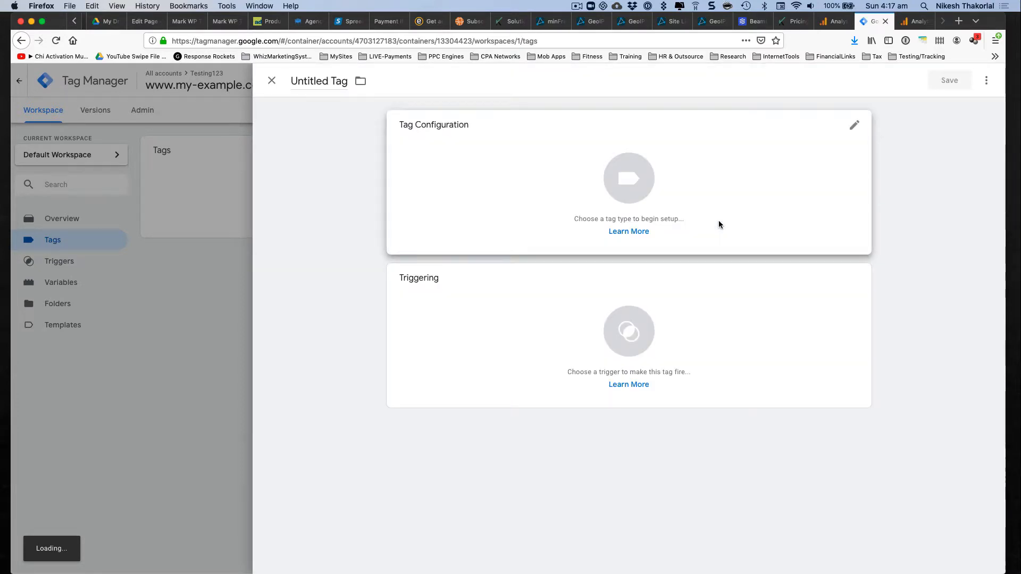
{"action": "left_click", "coordinate": [853, 126]}
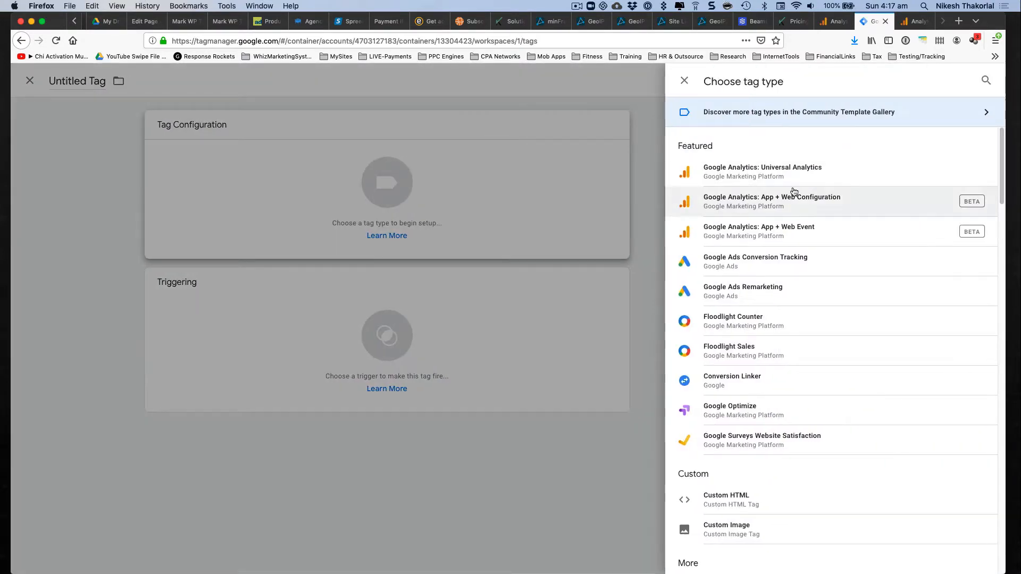
{"action": "left_click", "coordinate": [775, 167]}
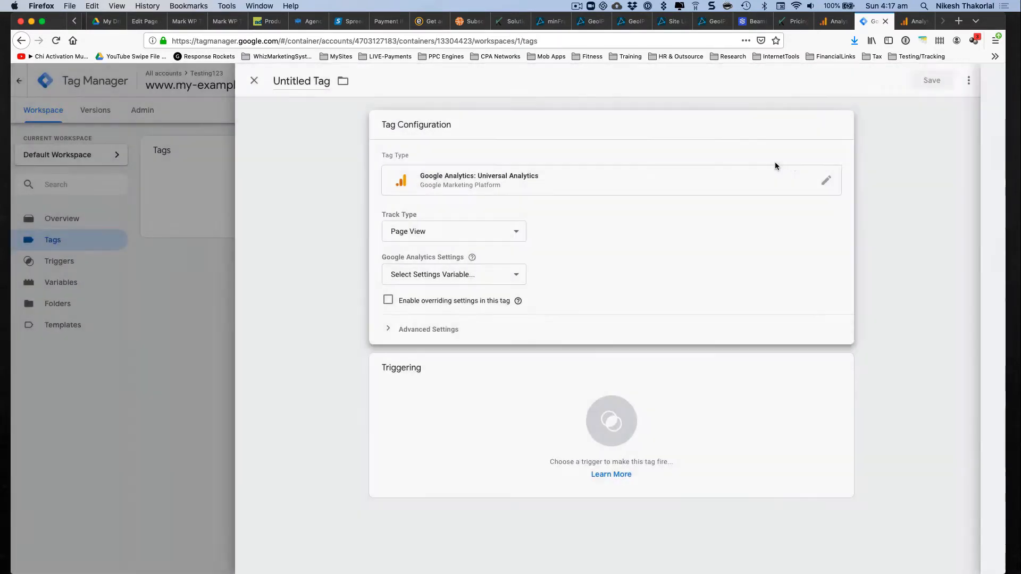
{"action": "left_click", "coordinate": [464, 233]}
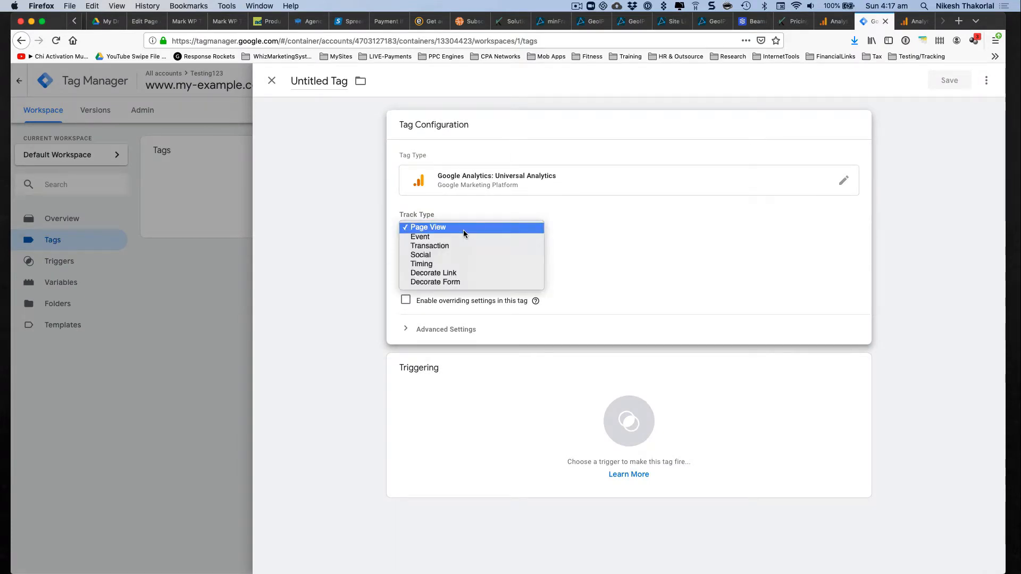
{"action": "left_click", "coordinate": [441, 232]}
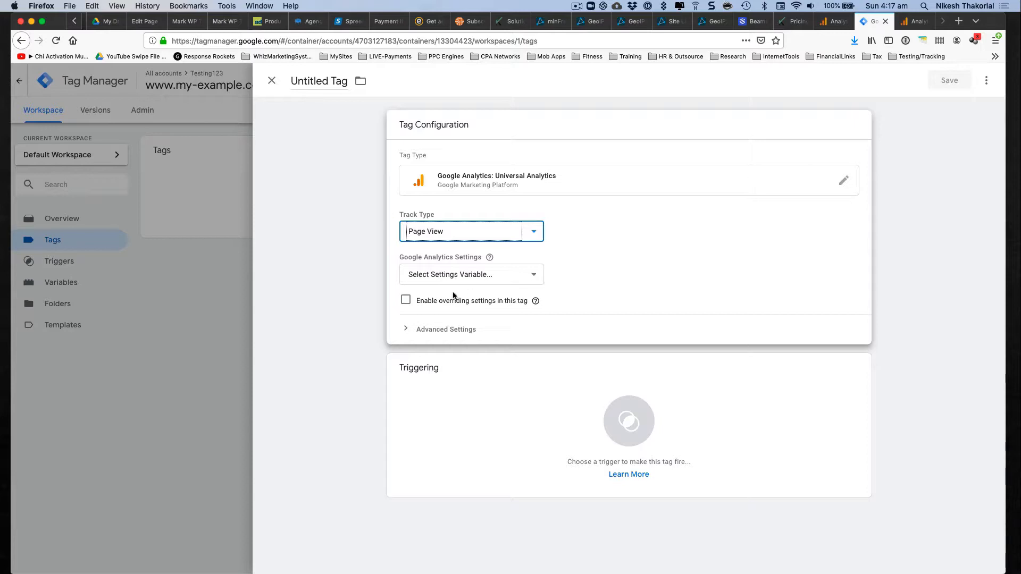
Step: Start a new Google Analytics Settings variable for the tag, and copy the Whiz Testing property's Tracking ID from Google Analytics
{"action": "left_click", "coordinate": [535, 274]}
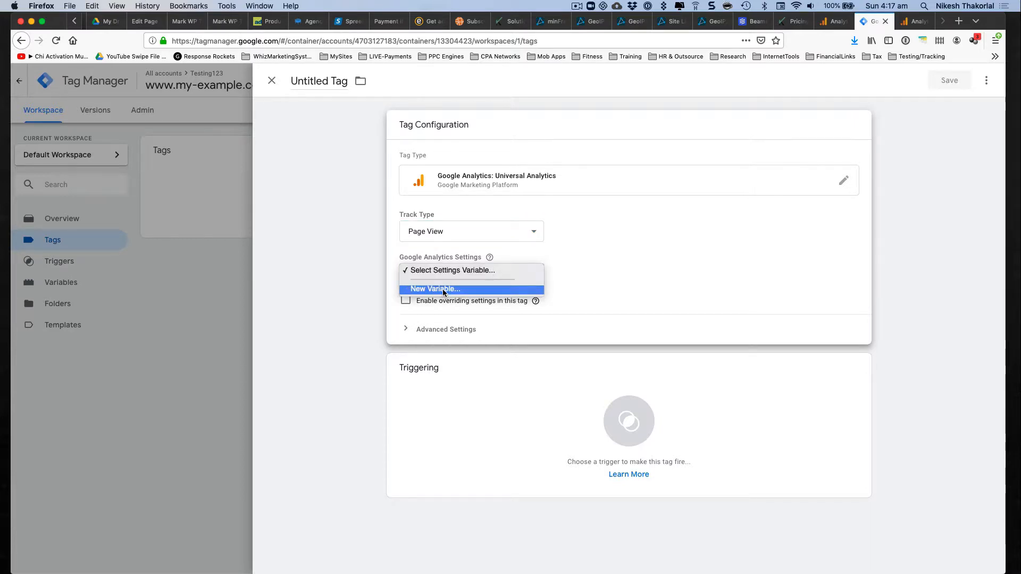
{"action": "left_click", "coordinate": [441, 288]}
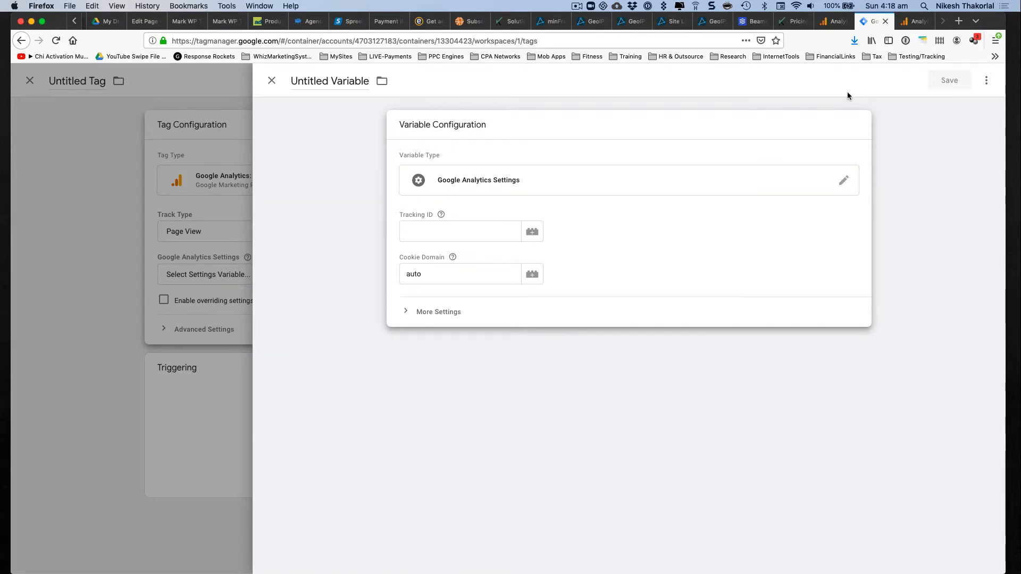
{"action": "left_click", "coordinate": [901, 25]}
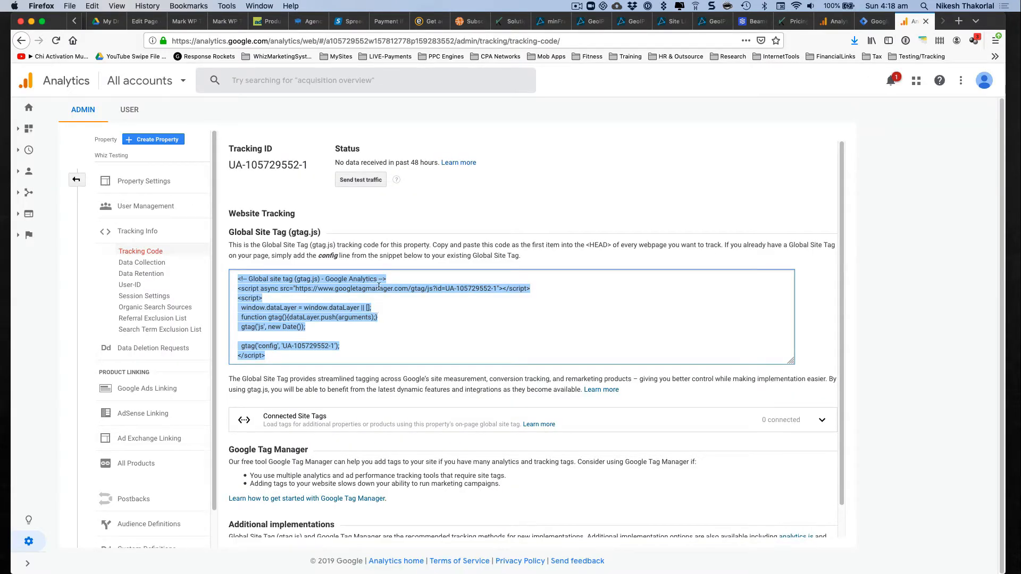
{"action": "left_click_drag", "start_coordinate": [308, 165], "coordinate": [219, 169]}
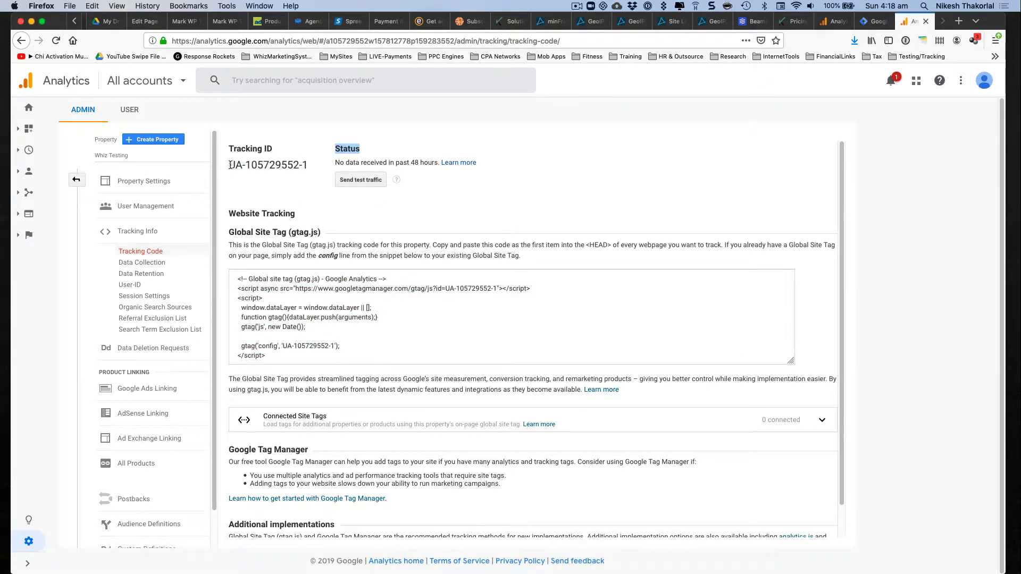
{"action": "left_click", "coordinate": [232, 165]}
{"action": "left_click_drag", "start_coordinate": [229, 164], "coordinate": [319, 166]}
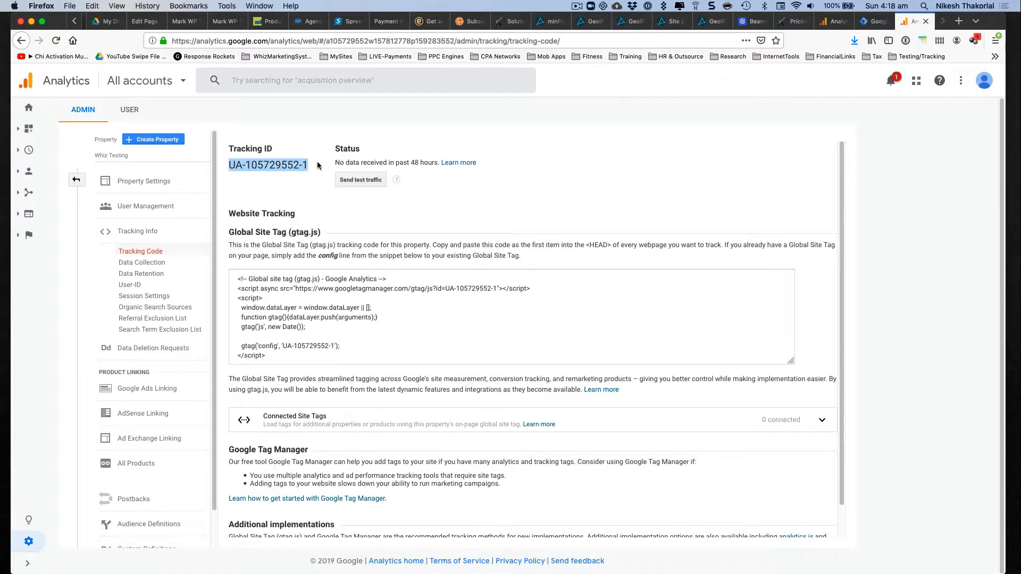
{"action": "right_click", "coordinate": [282, 165]}
{"action": "left_click", "coordinate": [298, 171]}
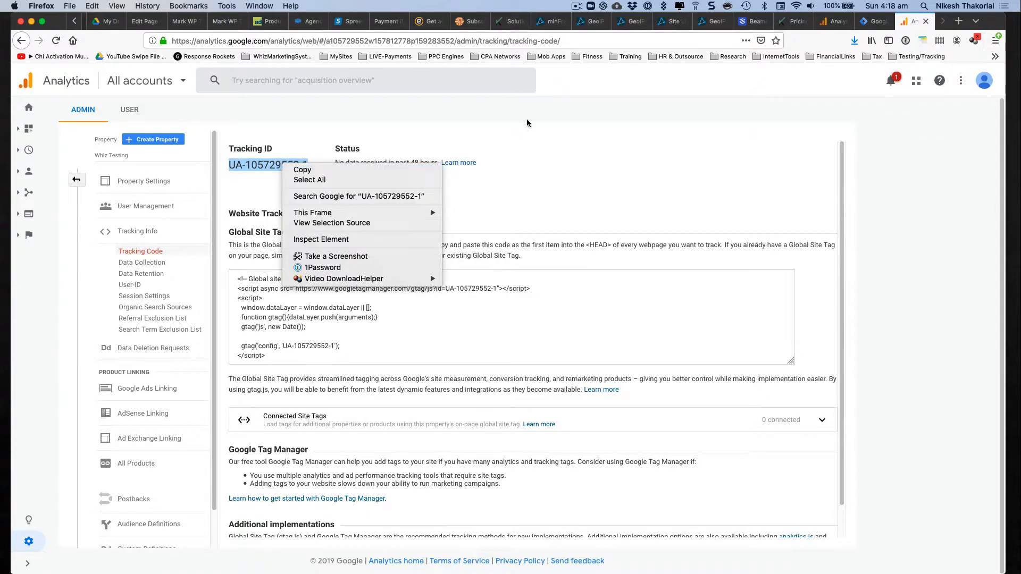
Step: Switch back to Tag Manager and paste the copied Tracking ID into the new Google Analytics Settings variable
{"action": "left_click", "coordinate": [875, 24]}
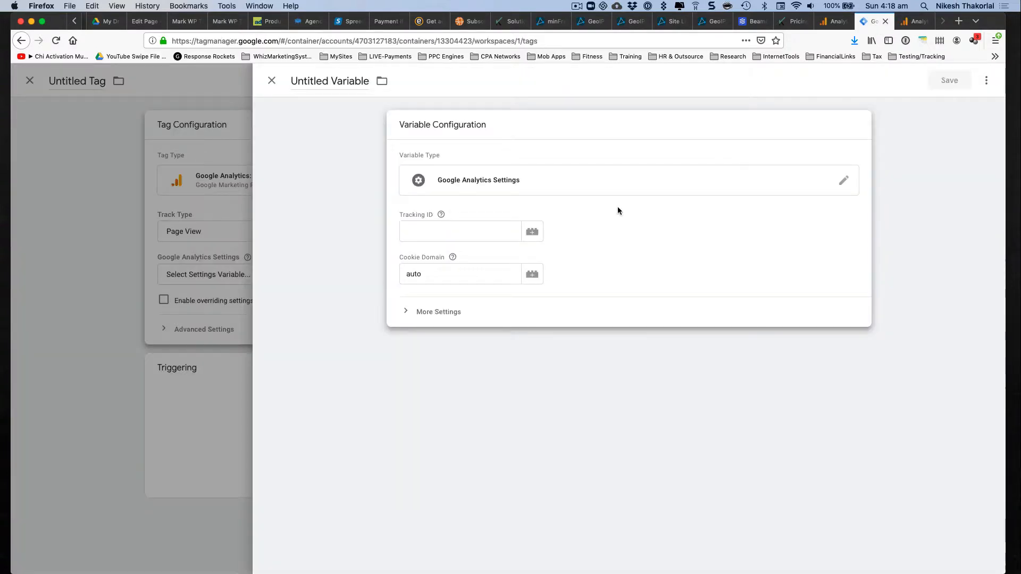
{"action": "left_click", "coordinate": [460, 232]}
{"action": "key", "text": "super+v"}
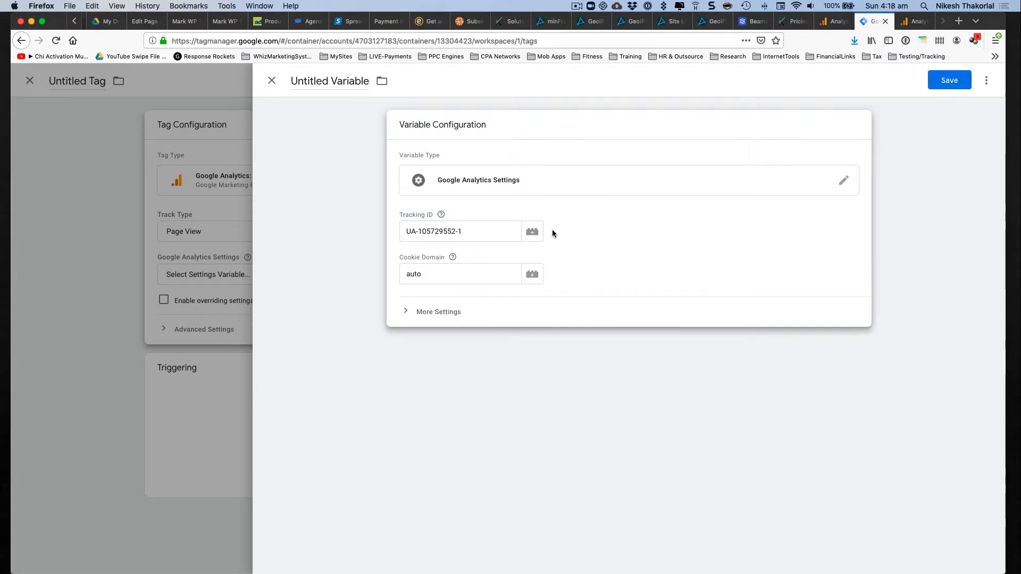
Step: Examine the additional settings of the Google Analytics Settings variable, including the Cross Domain Tracking options
{"action": "left_click", "coordinate": [409, 315]}
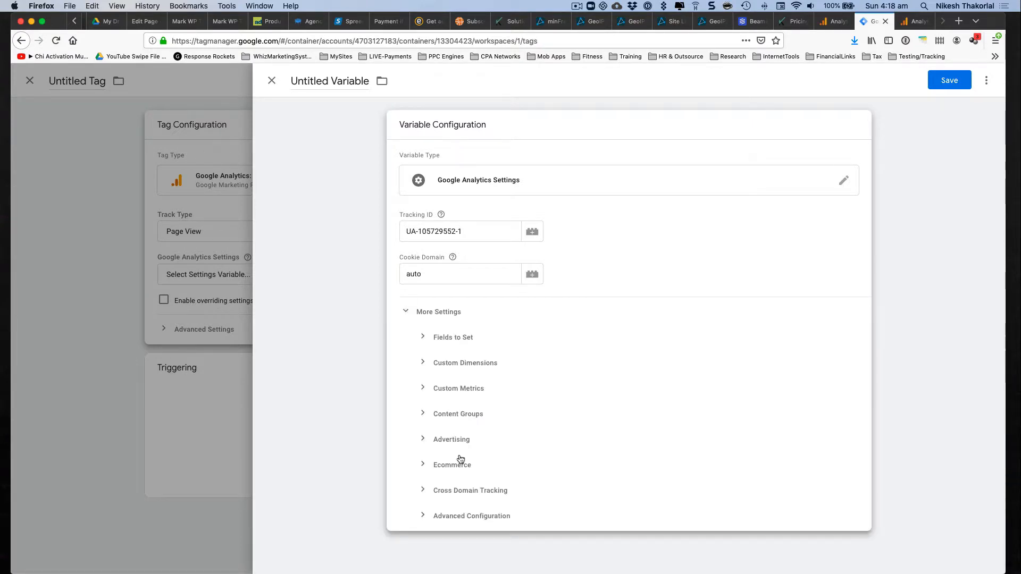
{"action": "left_click", "coordinate": [451, 491]}
{"action": "scroll", "coordinate": [535, 449], "scroll_direction": "down", "scroll_amount": 3}
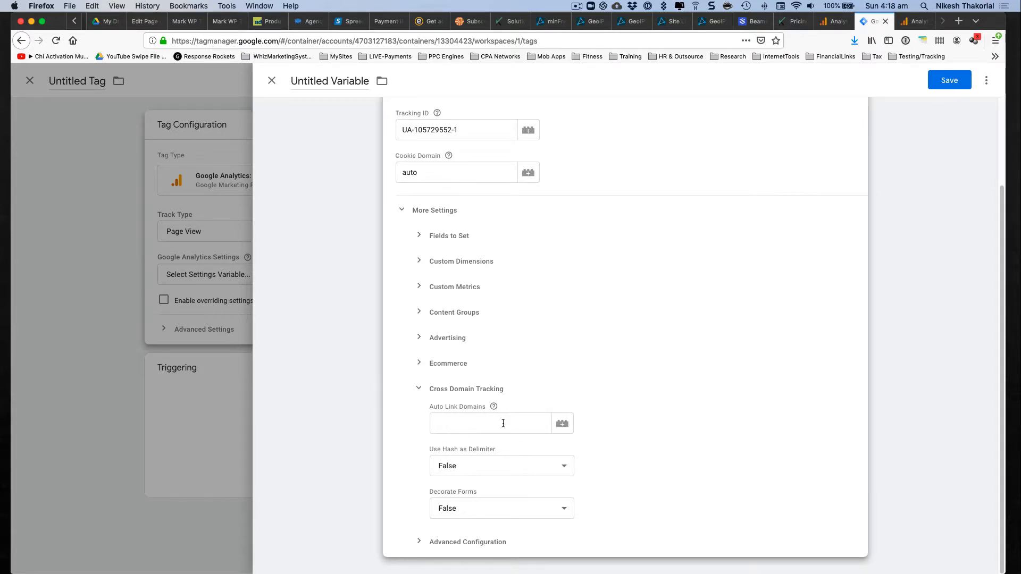
{"action": "scroll", "coordinate": [564, 395], "scroll_direction": "up", "scroll_amount": 3}
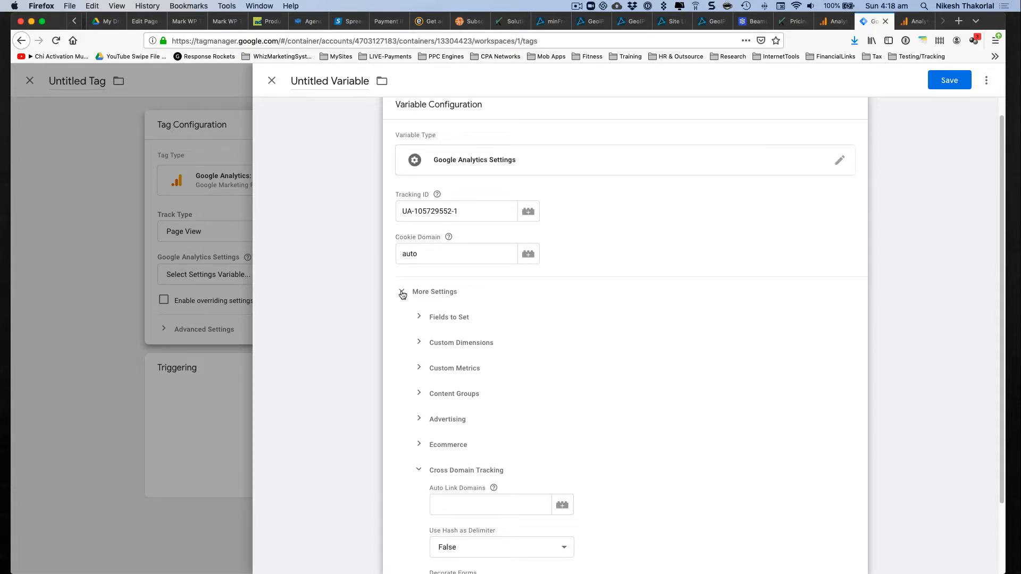
{"action": "scroll", "coordinate": [467, 387], "scroll_direction": "down", "scroll_amount": 3}
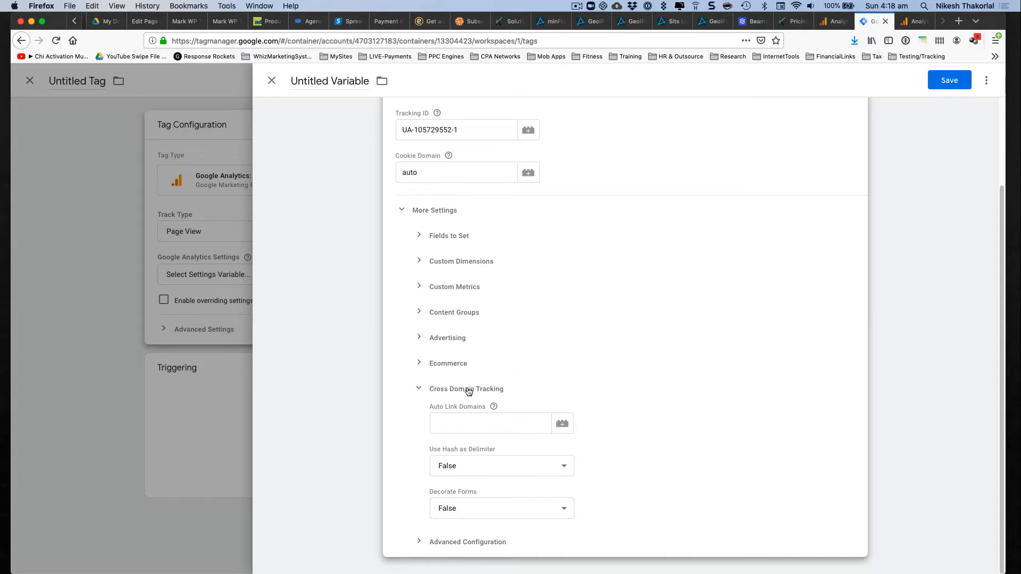
{"action": "scroll", "coordinate": [465, 407], "scroll_direction": "up", "scroll_amount": 1}
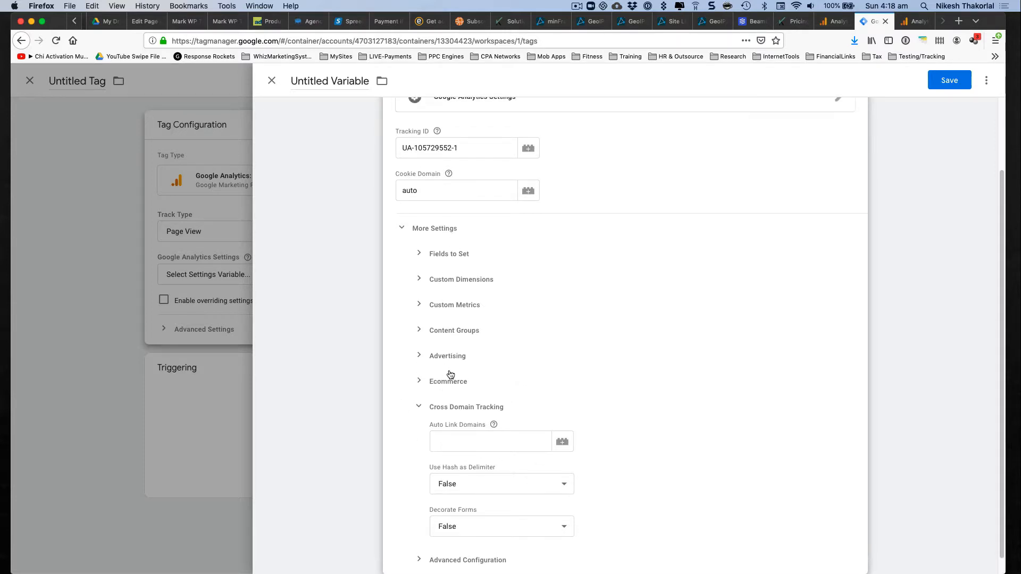
{"action": "scroll", "coordinate": [451, 374], "scroll_direction": "up", "scroll_amount": 5}
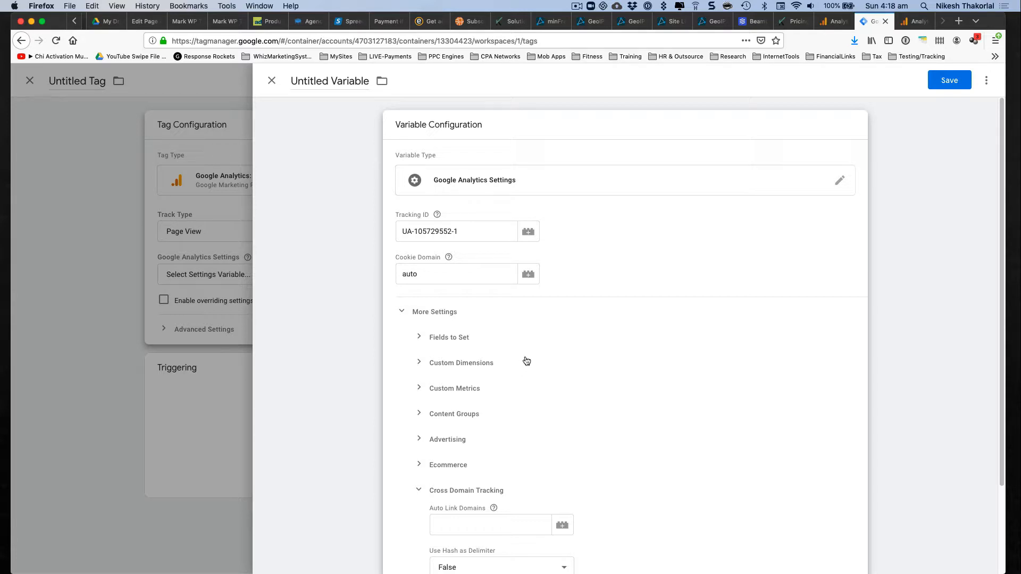
{"action": "scroll", "coordinate": [548, 360], "scroll_direction": "down", "scroll_amount": 5}
{"action": "scroll", "coordinate": [550, 360], "scroll_direction": "up", "scroll_amount": 5}
Step: Name the new settings variable "Google Analytics" and save it
{"action": "left_click", "coordinate": [345, 84]}
{"action": "triple_click", "coordinate": [344, 83]}
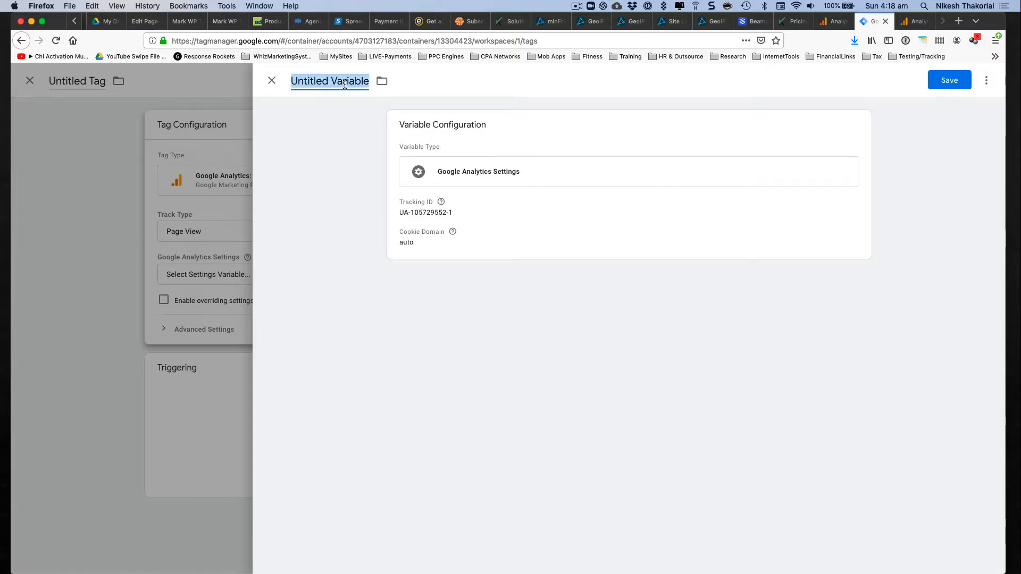
{"action": "type", "text": "G"}
{"action": "key", "text": "BackSpace"}
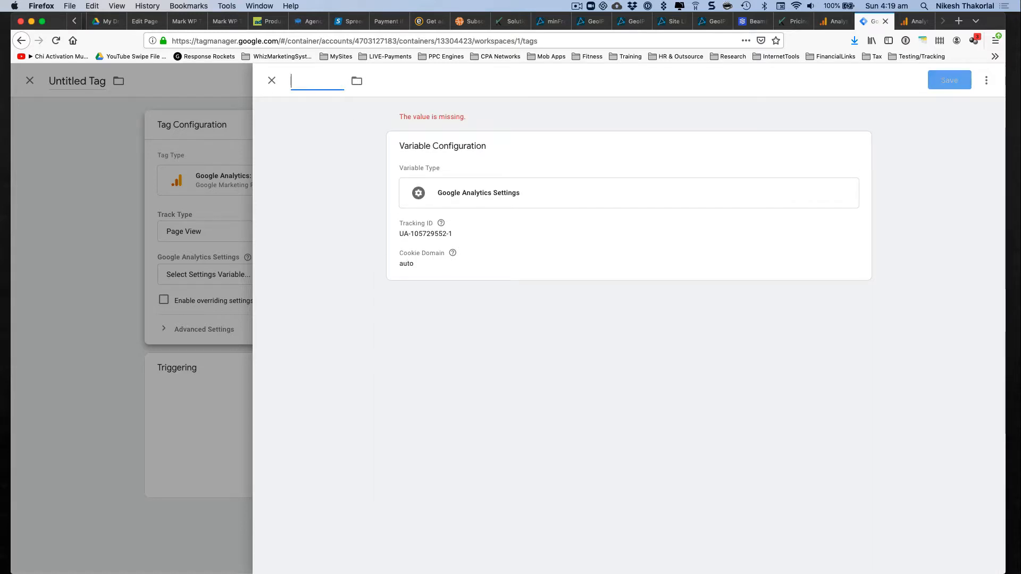
{"action": "type", "text": "goog"}
{"action": "key", "text": "BackSpace"}
{"action": "key", "text": "BackSpace"}
{"action": "key", "text": "BackSpace"}
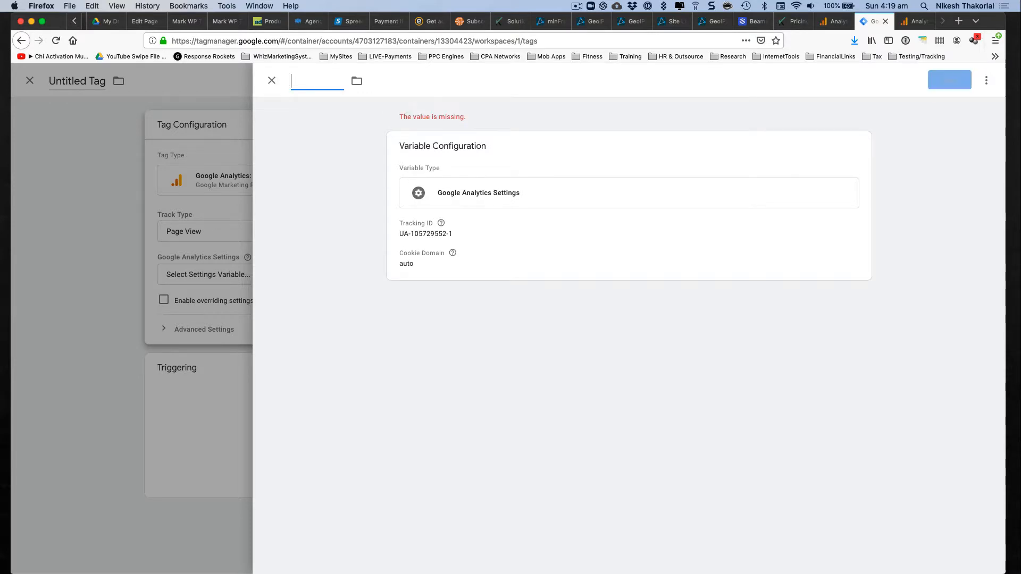
{"action": "type", "text": "Google Analytics"}
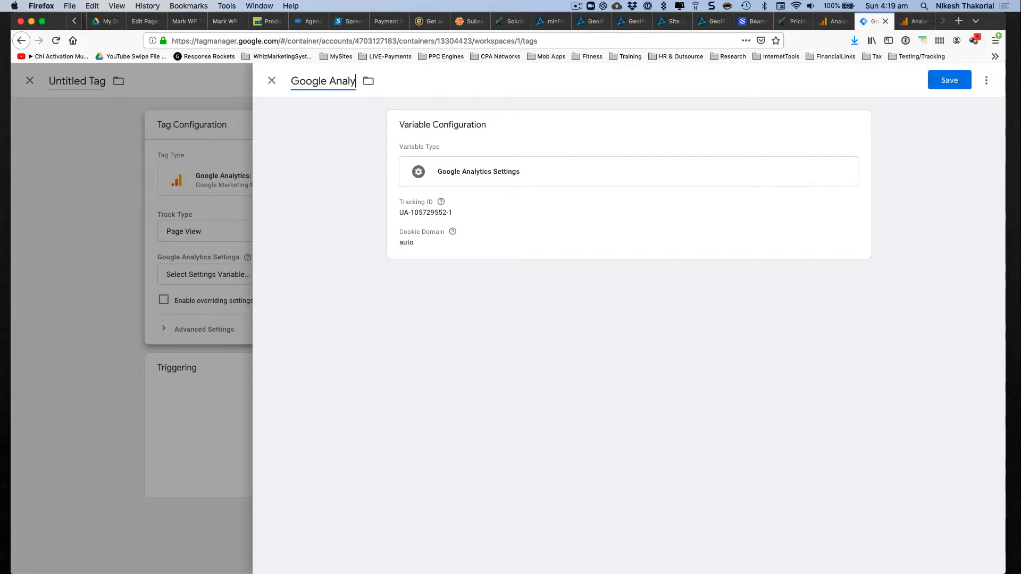
{"action": "left_click", "coordinate": [949, 80]}
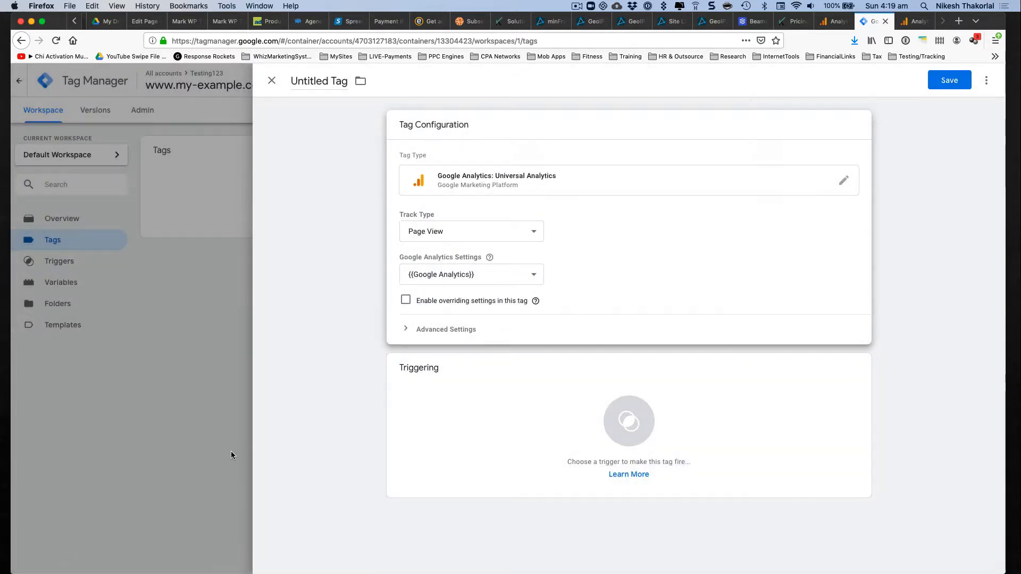
Step: Name the Universal Analytics tag "GA" and save it without a firing trigger
{"action": "left_click", "coordinate": [335, 80]}
{"action": "triple_click", "coordinate": [336, 80]}
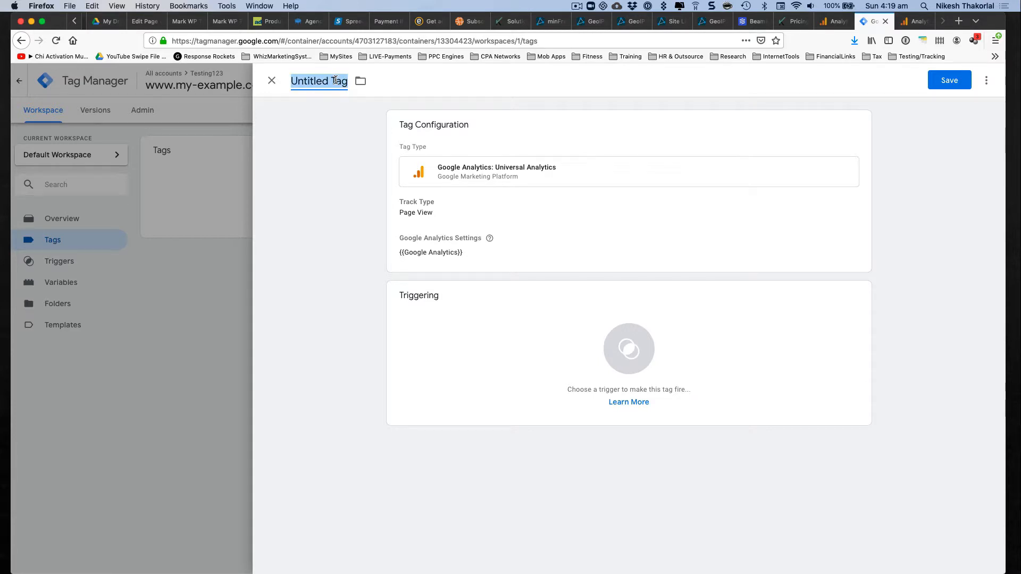
{"action": "type", "text": "GA"}
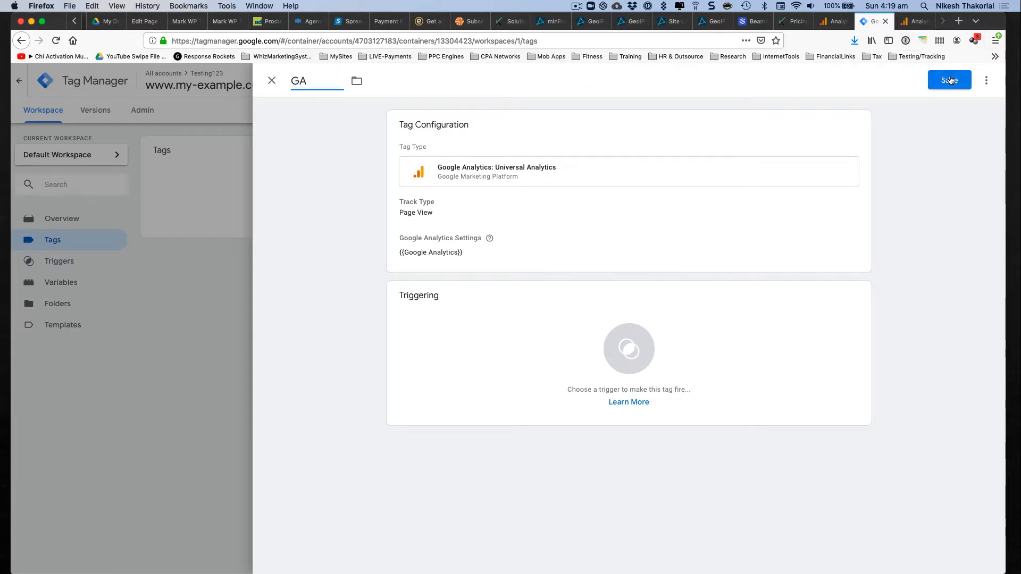
{"action": "left_click", "coordinate": [951, 80]}
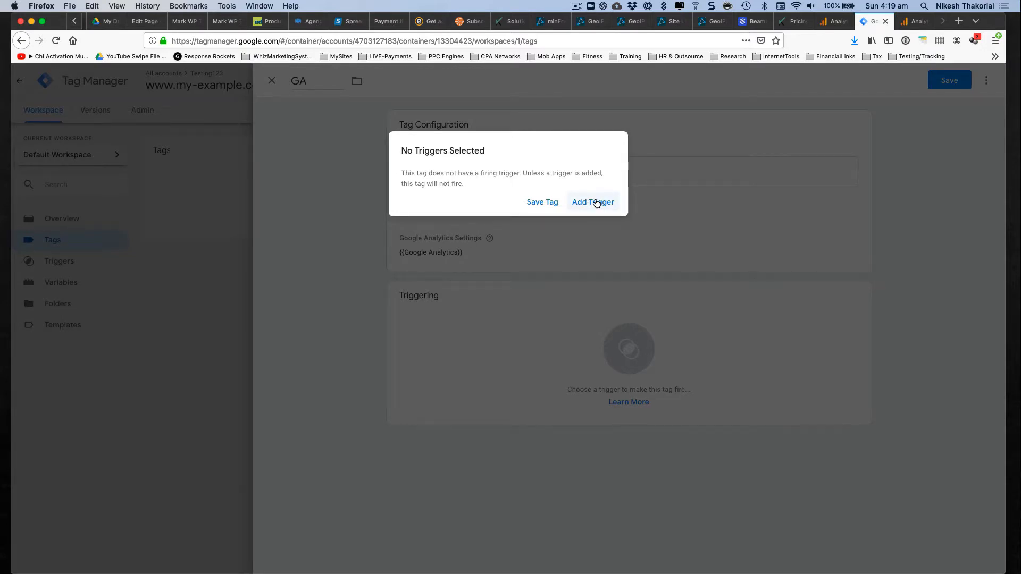
{"action": "left_click", "coordinate": [543, 202]}
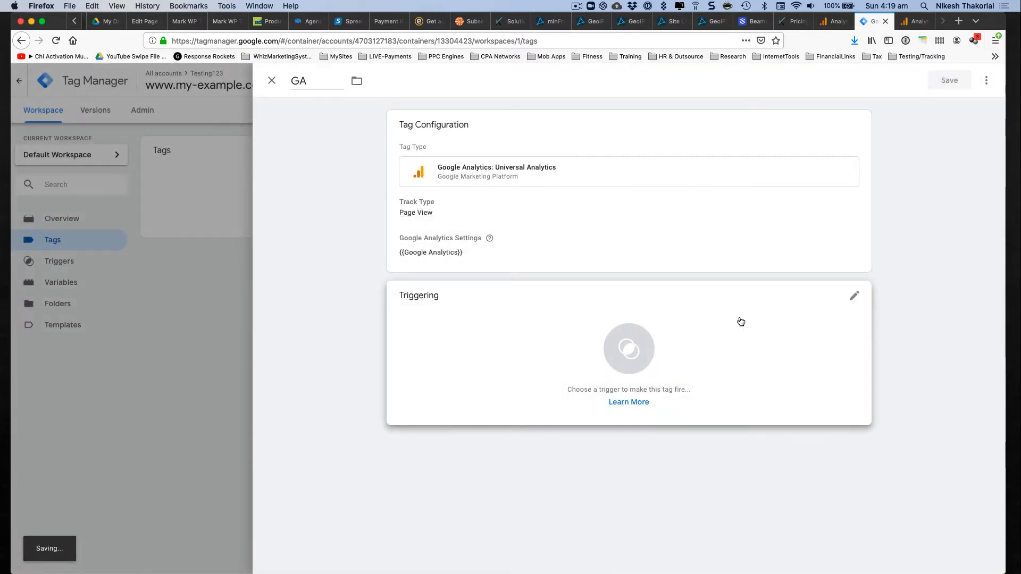
Step: Add GA as the tag's firing trigger, view the trigger's configuration and return to the tag
{"action": "left_click", "coordinate": [852, 296]}
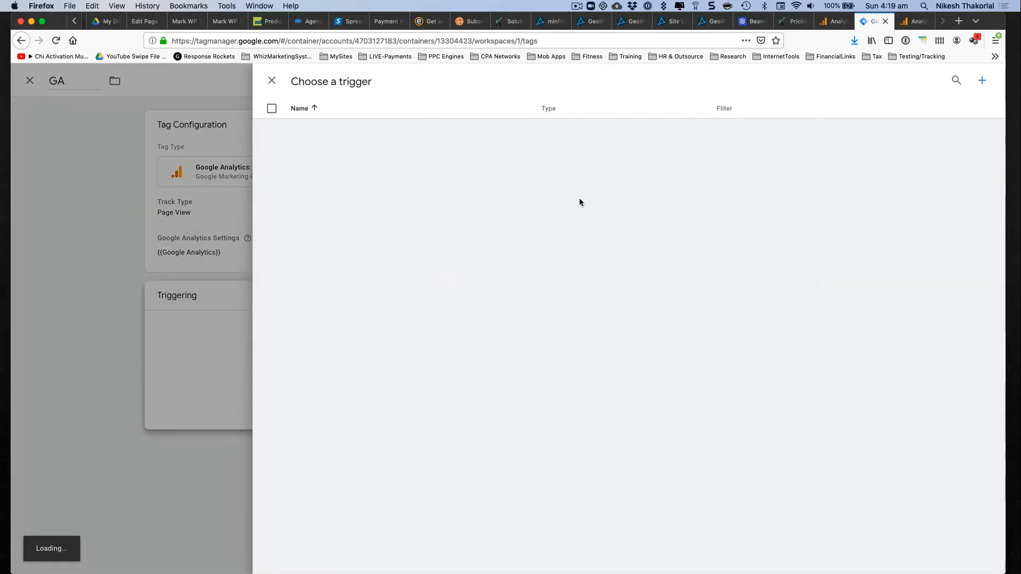
{"action": "left_click", "coordinate": [580, 199]}
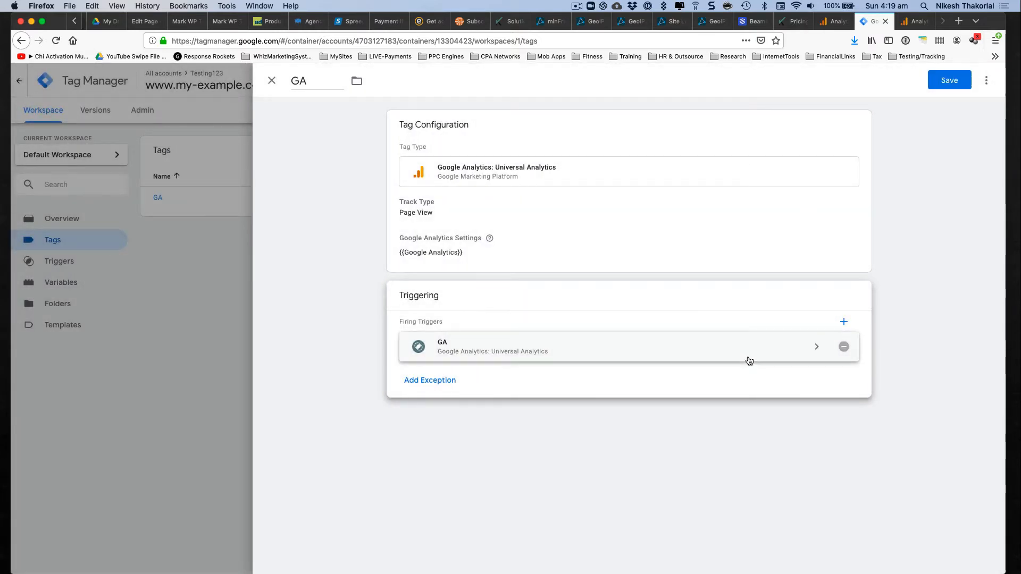
{"action": "left_click", "coordinate": [817, 350]}
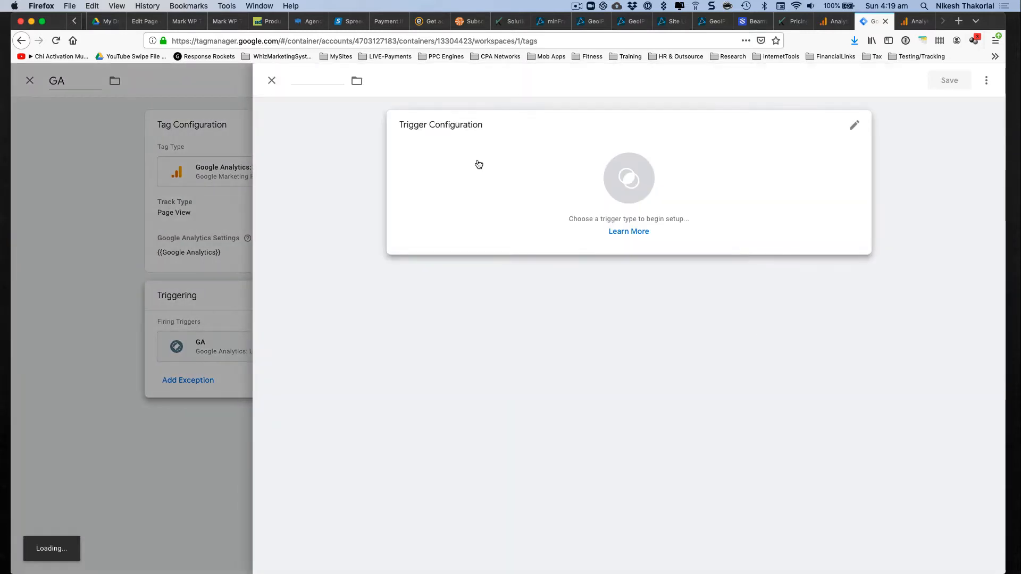
{"action": "left_click", "coordinate": [272, 80]}
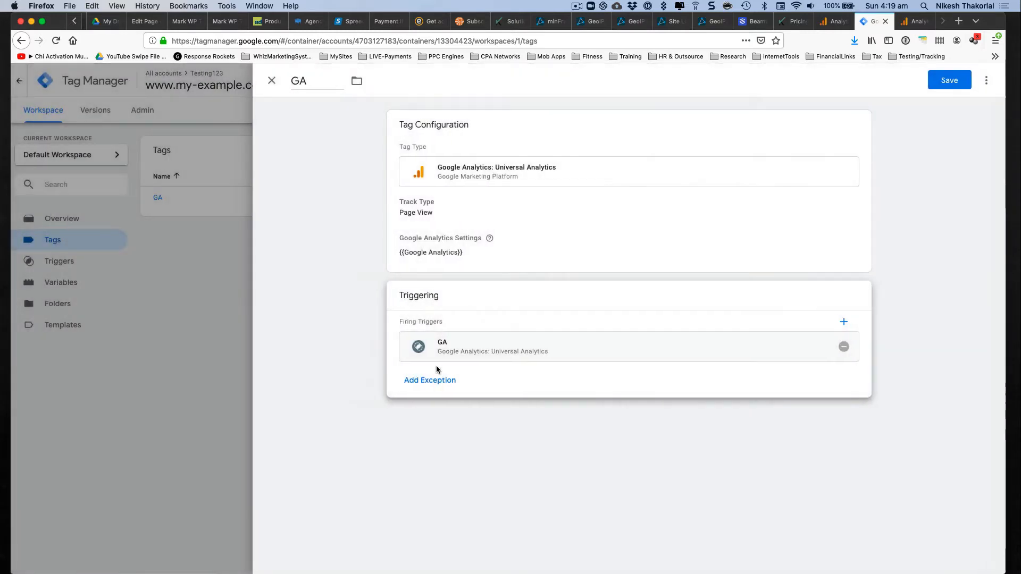
Step: Try to save the tag with its firing trigger, rename it GA1 and save again
{"action": "left_click", "coordinate": [950, 80]}
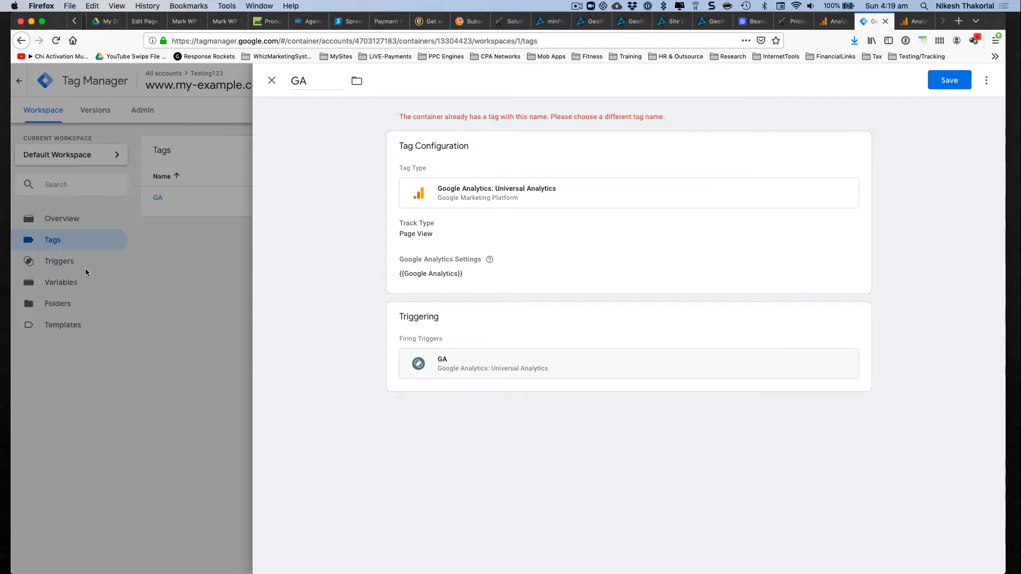
{"action": "left_click", "coordinate": [318, 81]}
{"action": "type", "text": "1"}
{"action": "left_click", "coordinate": [942, 81]}
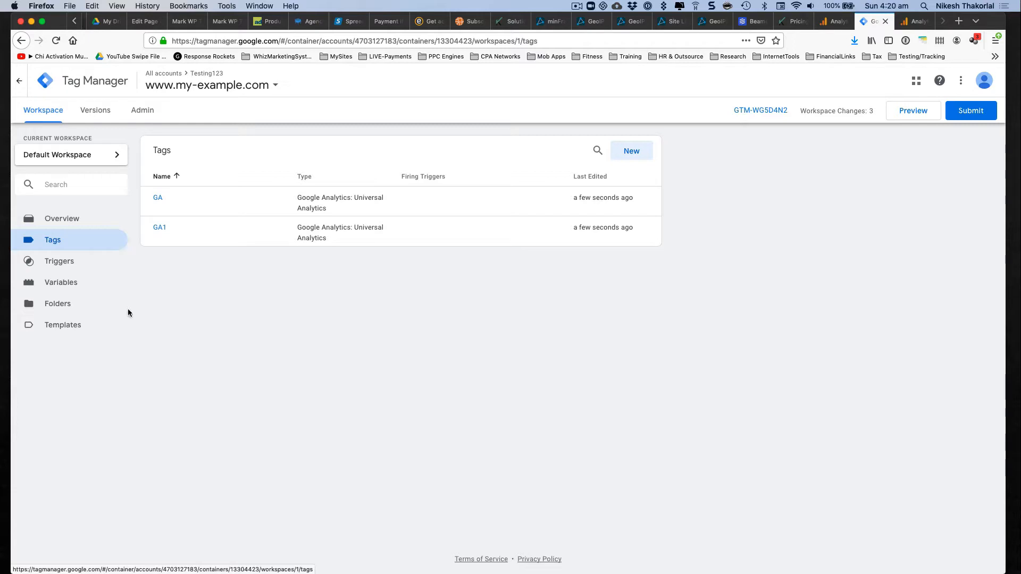
Step: View the workspace overview, return to the tags list and delete the duplicate GA1 tag
{"action": "left_click", "coordinate": [51, 222]}
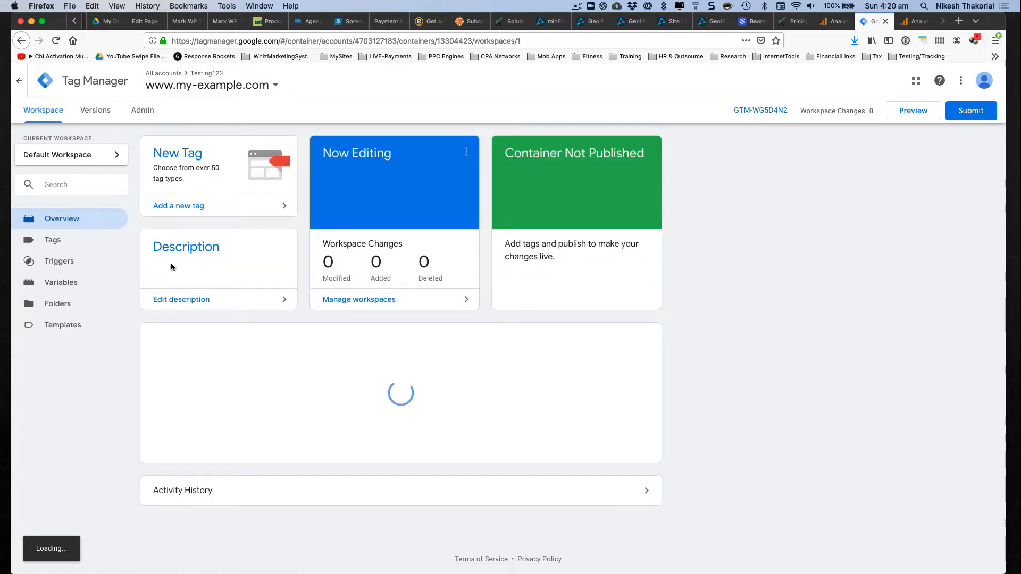
{"action": "left_click", "coordinate": [53, 240]}
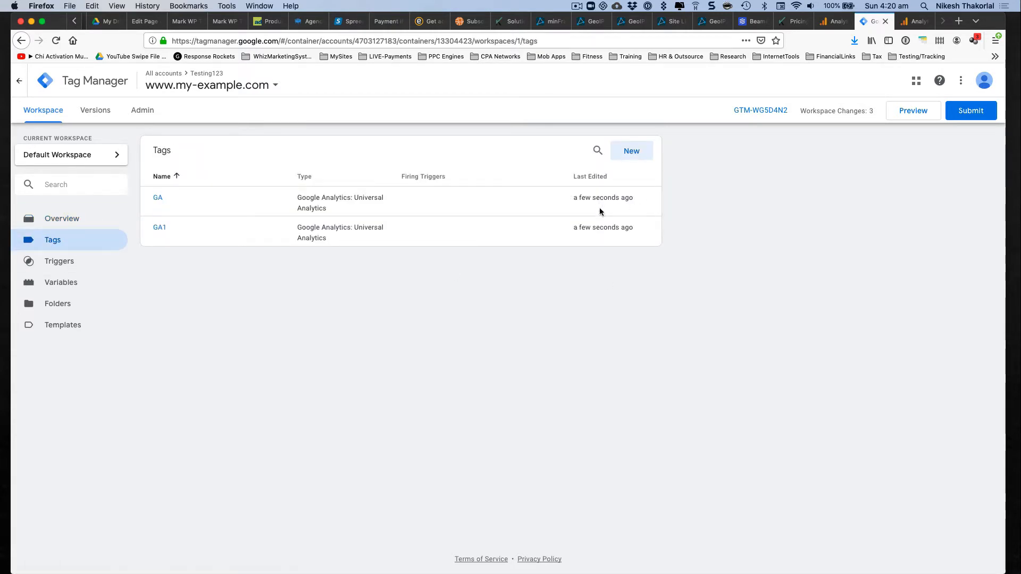
{"action": "left_click", "coordinate": [160, 227]}
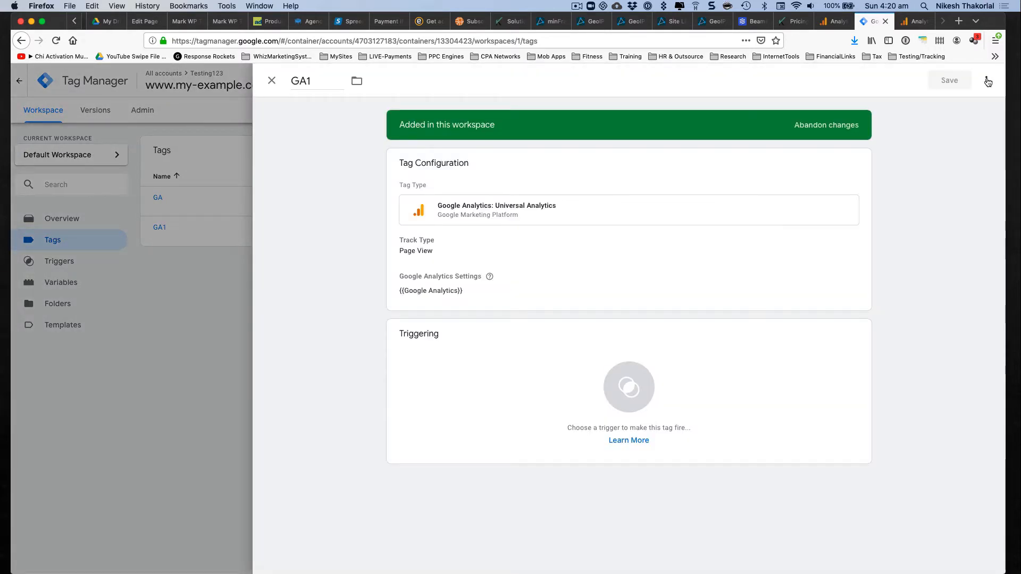
{"action": "left_click", "coordinate": [987, 80]}
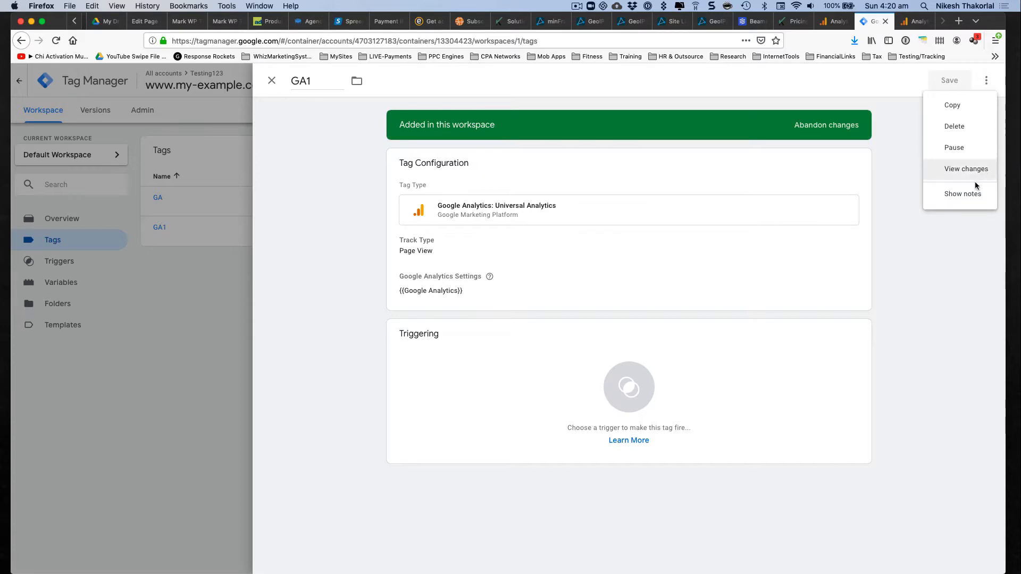
{"action": "left_click", "coordinate": [954, 126]}
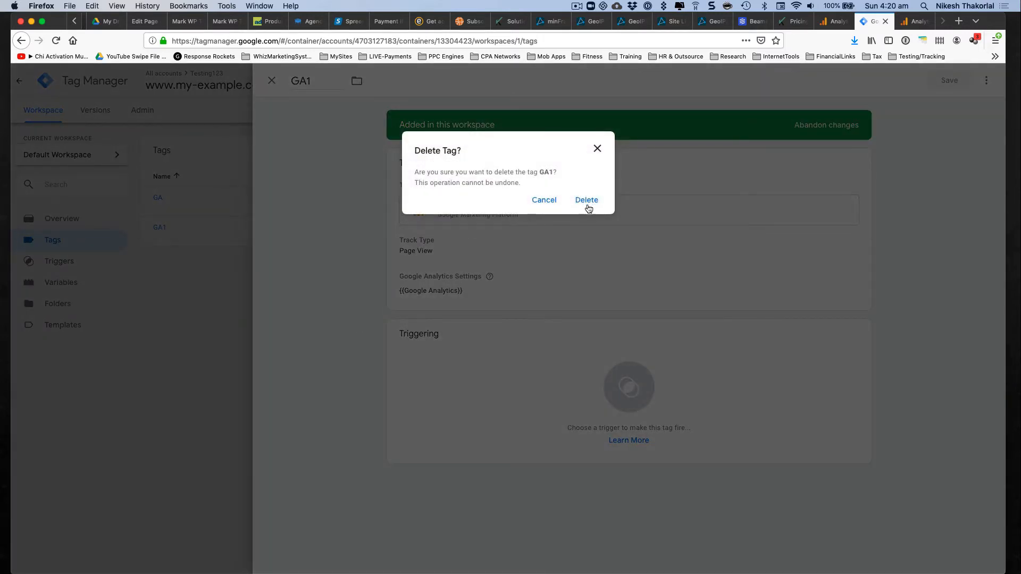
{"action": "left_click", "coordinate": [587, 201]}
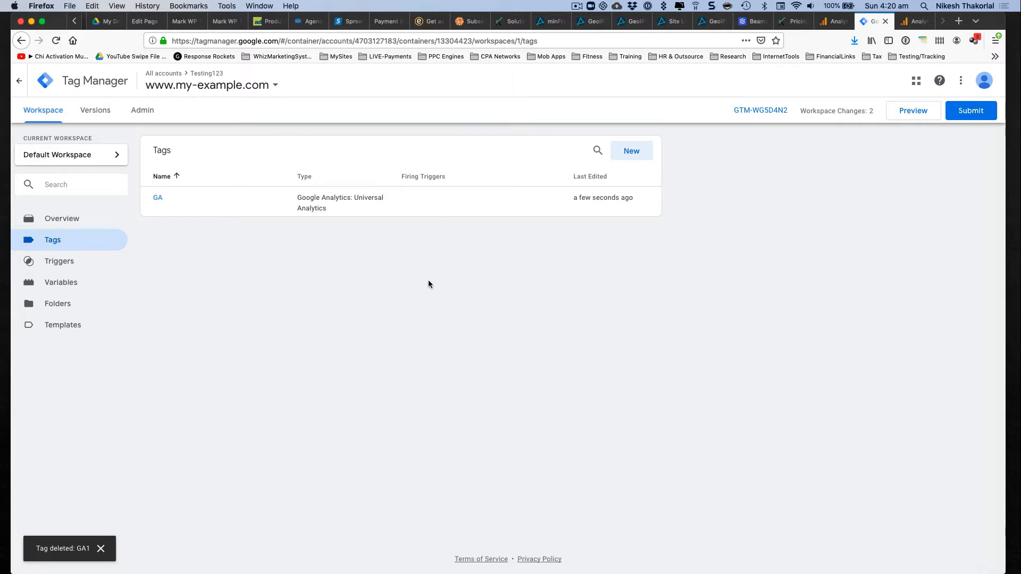
Step: View the workspace's Submit Changes page without publishing, and examine the Tag Manager install snippets for the head and body
{"action": "left_click", "coordinate": [973, 111]}
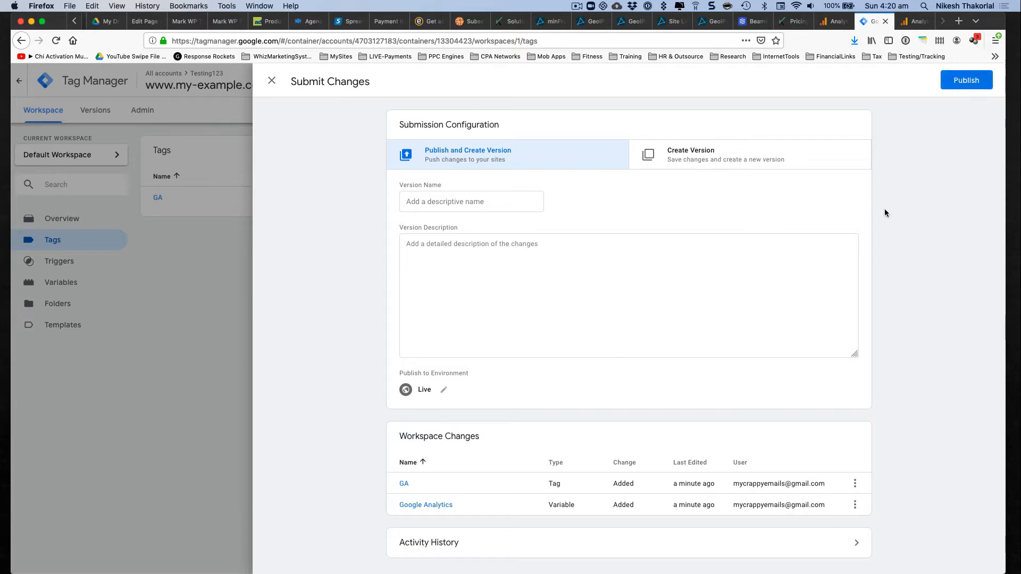
{"action": "left_click", "coordinate": [272, 81]}
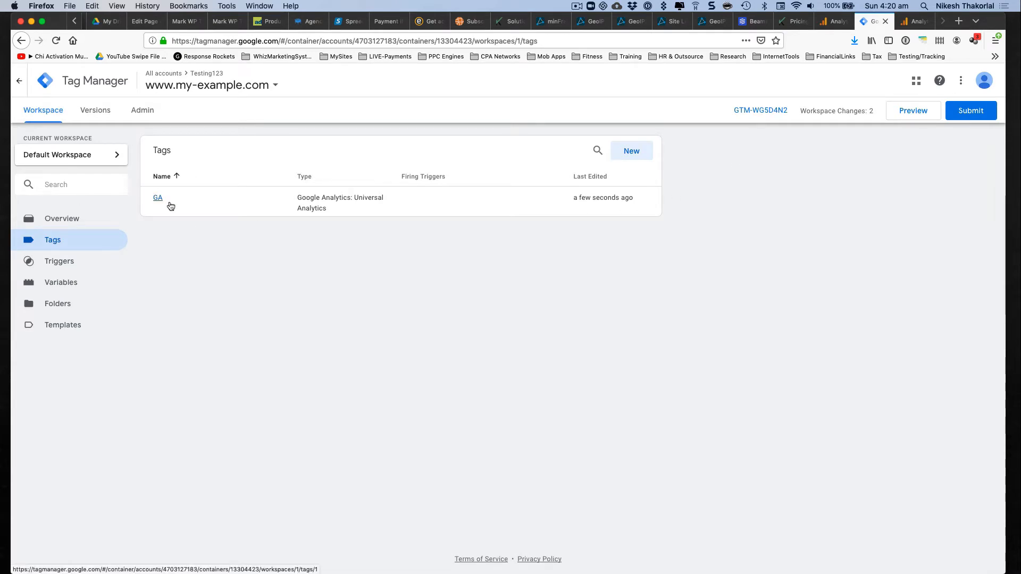
{"action": "left_click", "coordinate": [770, 110]}
{"action": "left_click_drag", "start_coordinate": [453, 250], "coordinate": [451, 191]}
{"action": "left_click_drag", "start_coordinate": [512, 337], "coordinate": [347, 311]}
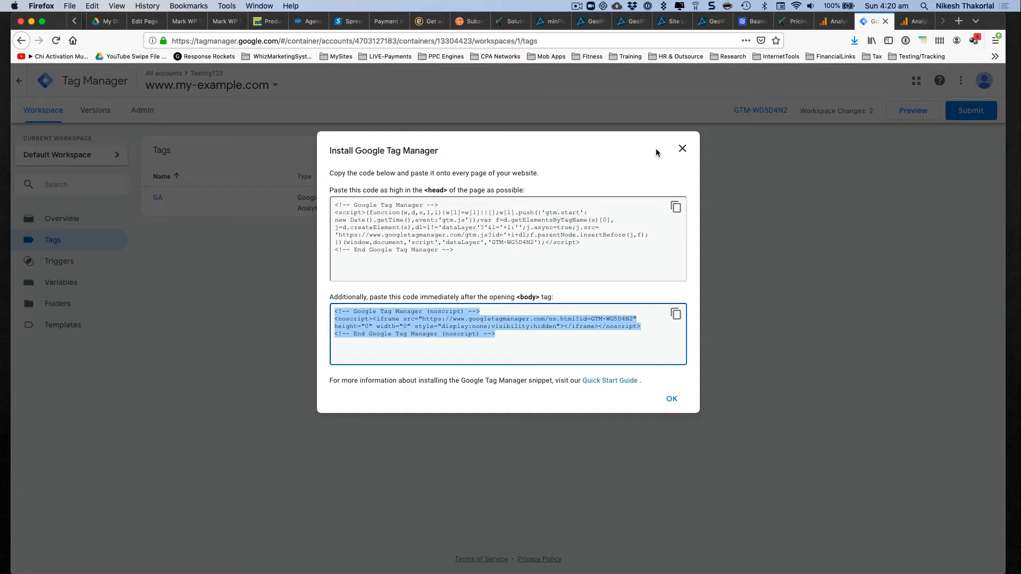
{"action": "left_click", "coordinate": [682, 148]}
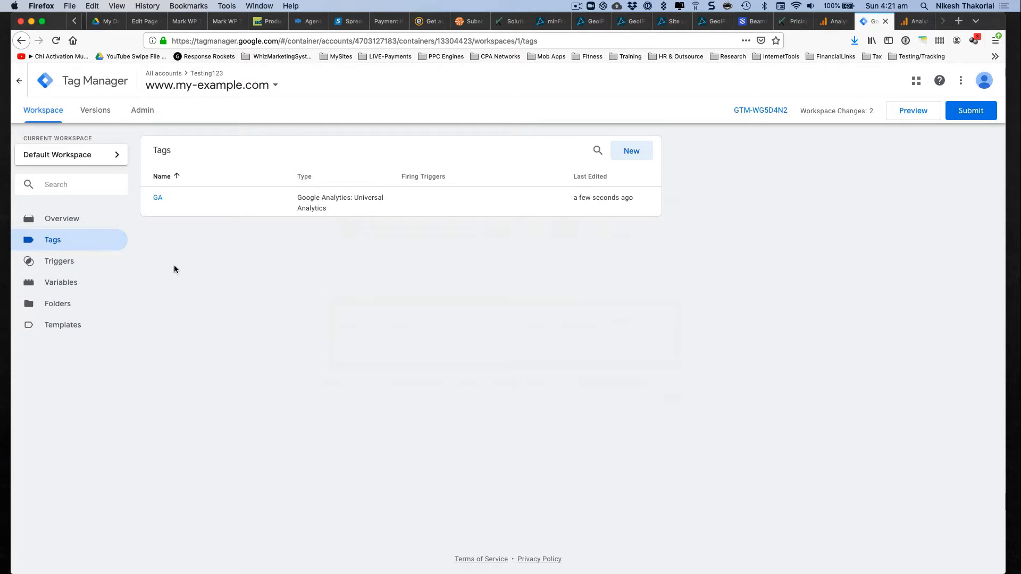
{"action": "left_click", "coordinate": [749, 111]}
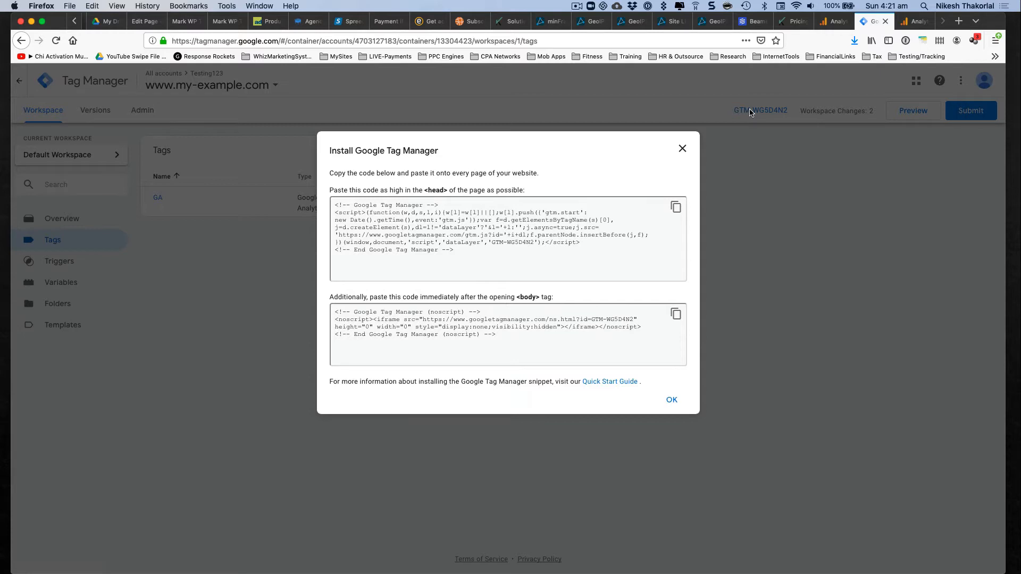
{"action": "left_click", "coordinate": [682, 149]}
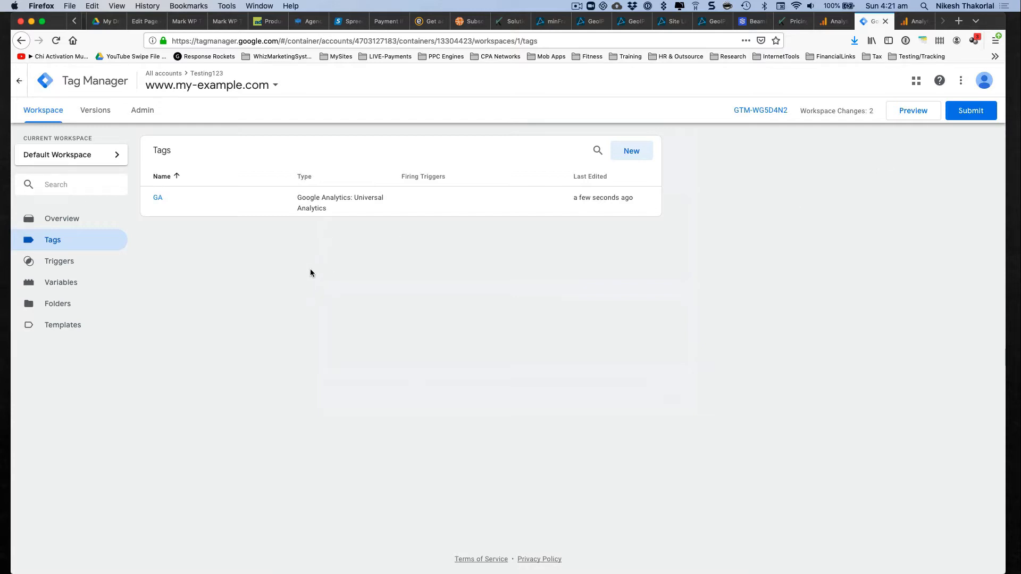
Step: Start a new tag, browse the available tag types and choose Custom HTML
{"action": "left_click", "coordinate": [631, 152]}
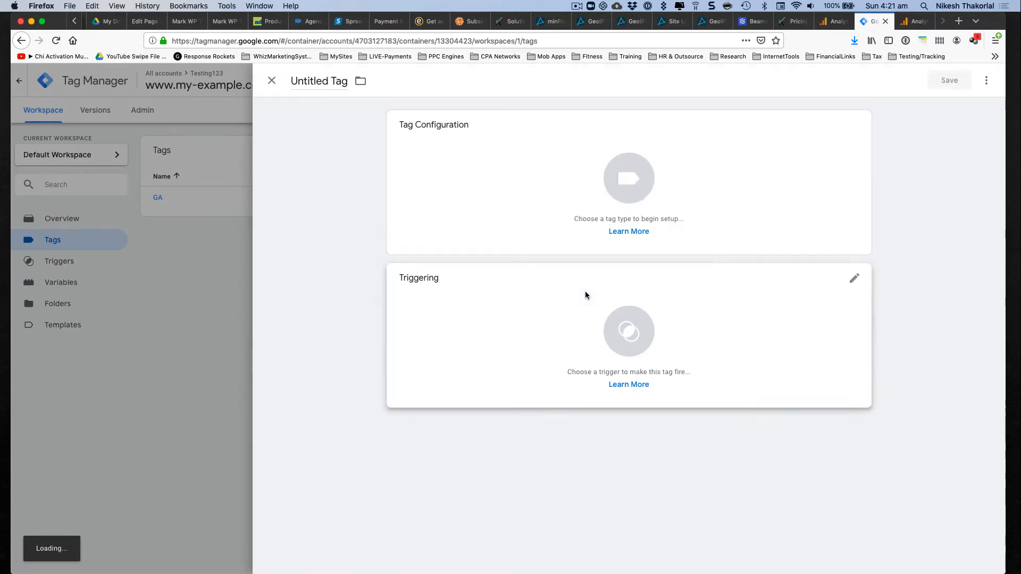
{"action": "left_click", "coordinate": [853, 126]}
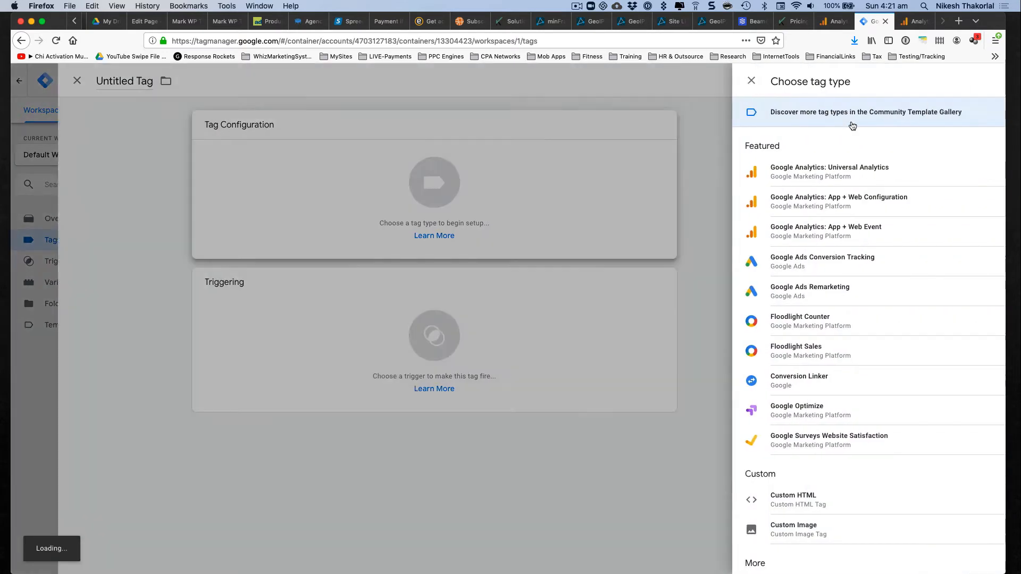
{"action": "scroll", "coordinate": [786, 436], "scroll_direction": "down", "scroll_amount": 5}
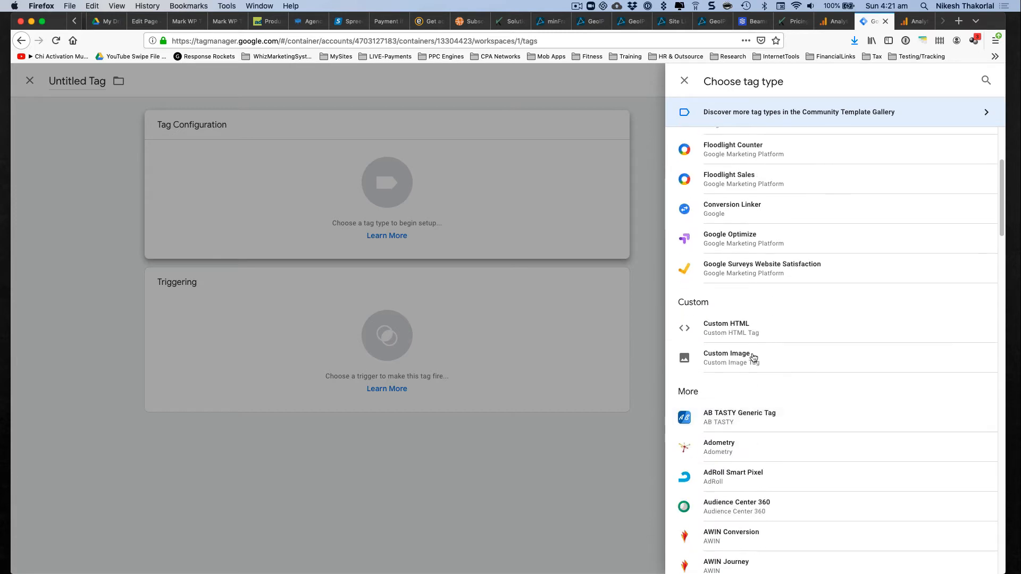
{"action": "left_click", "coordinate": [751, 326]}
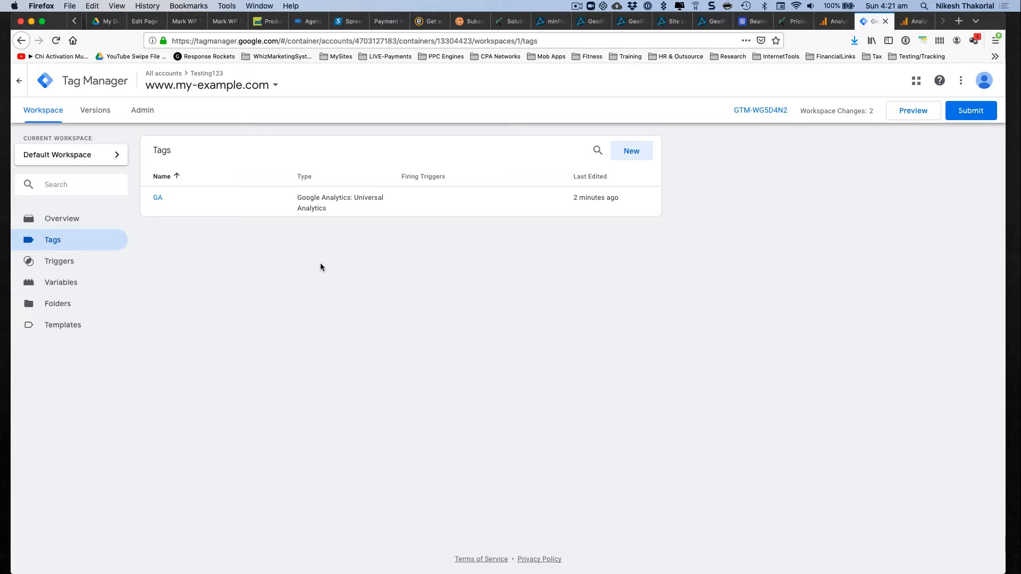
Step: View the container's Tag Manager install snippets for the head and body, and close them
{"action": "left_click", "coordinate": [774, 110]}
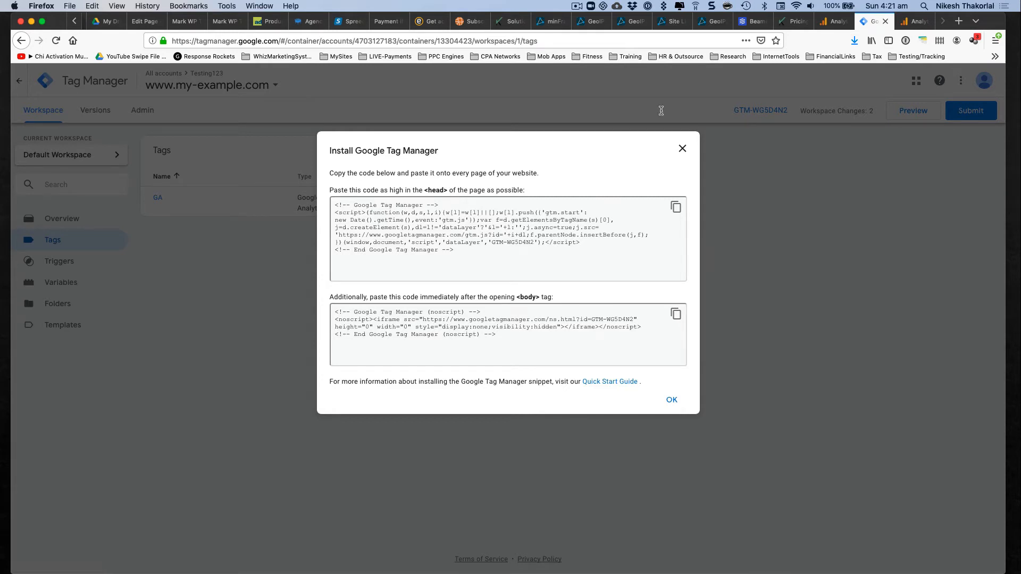
{"action": "left_click", "coordinate": [683, 149]}
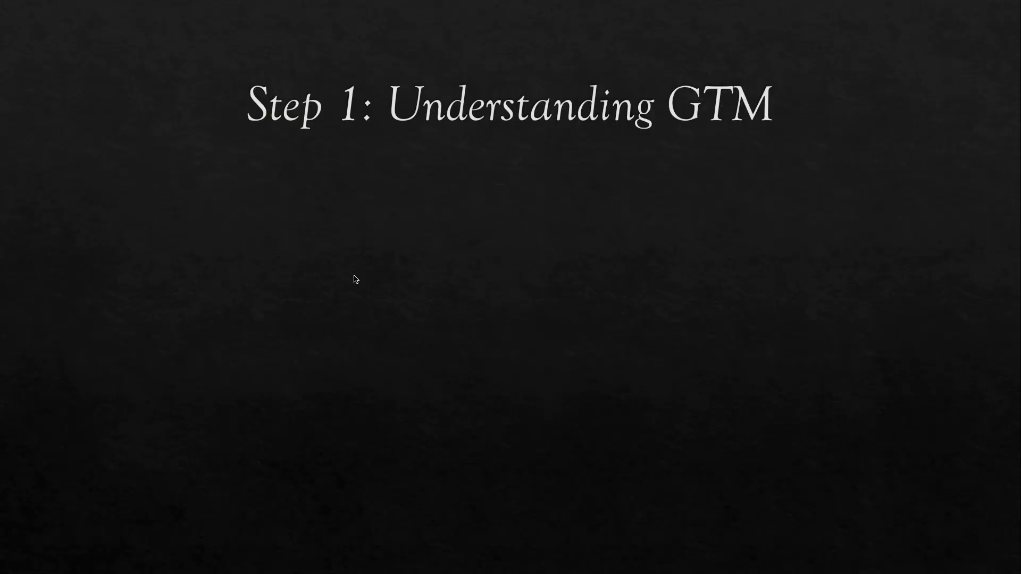
{"action": "key", "text": "Right"}
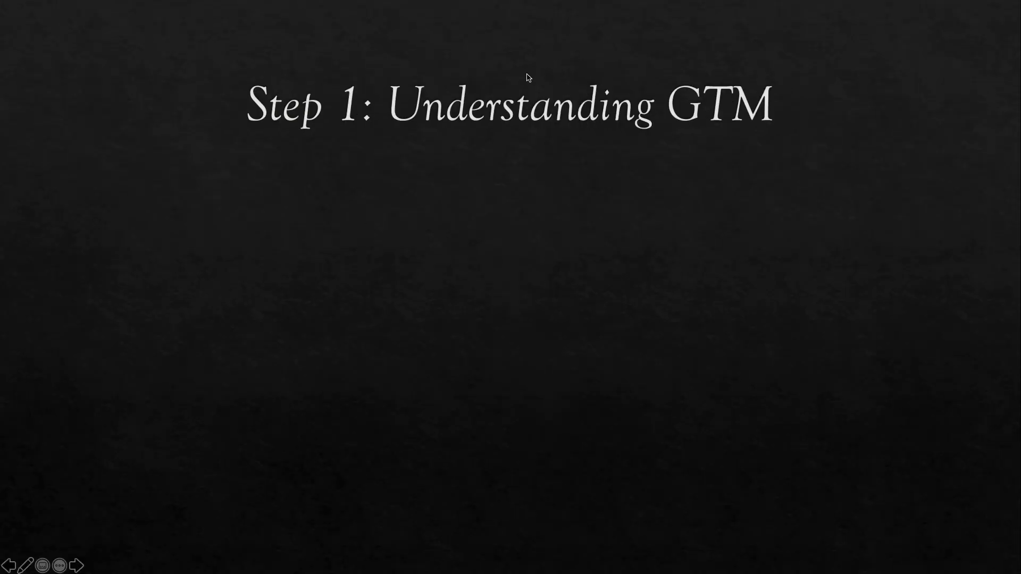
{"action": "left_click", "coordinate": [517, 76]}
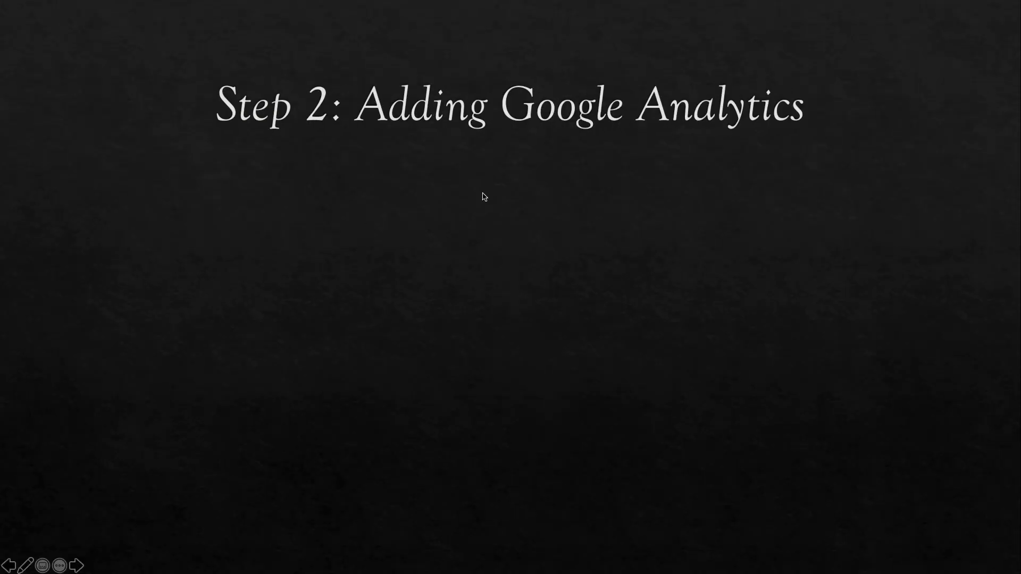
{"action": "key", "text": "super+Tab"}
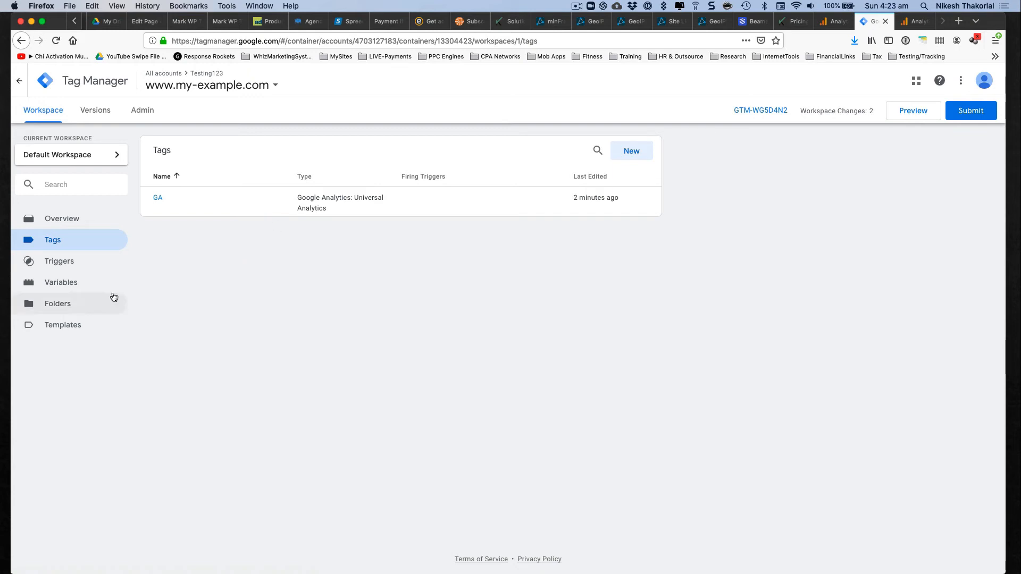
Step: Open the user-defined Google Analytics variable, try a different tracking ID in its configuration and discard the unsaved change
{"action": "left_click", "coordinate": [79, 283]}
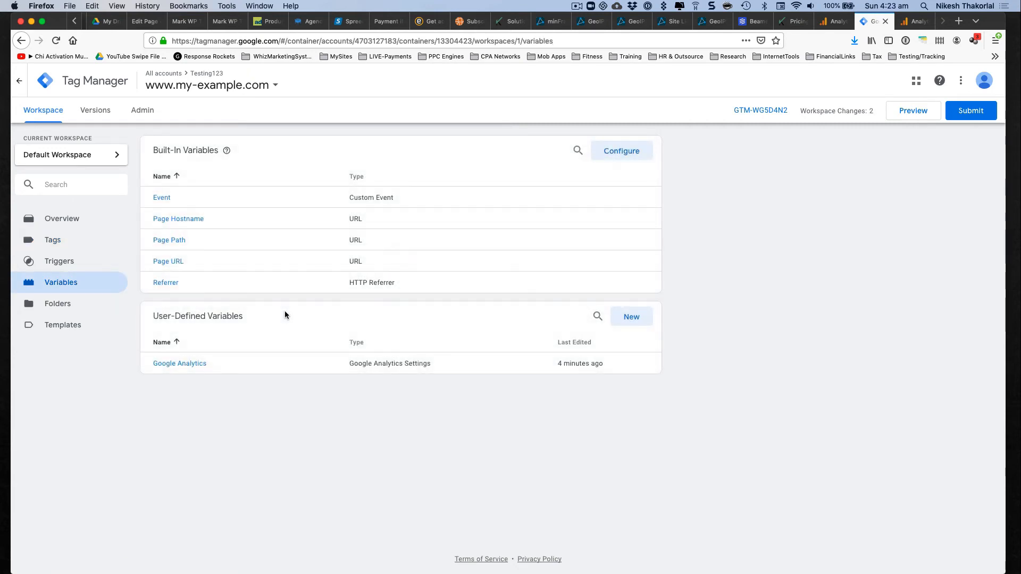
{"action": "left_click", "coordinate": [180, 364]}
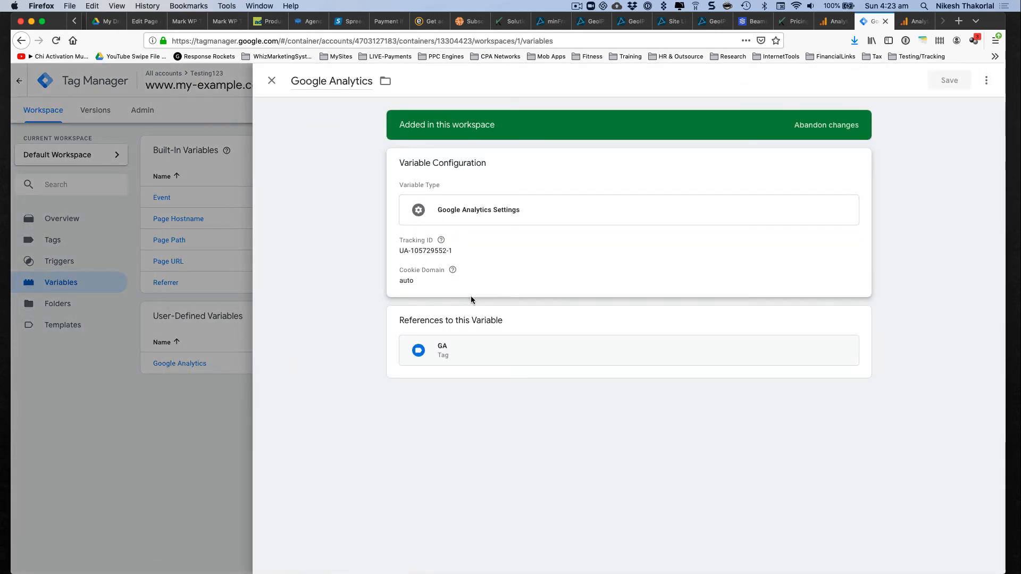
{"action": "left_click", "coordinate": [850, 164]}
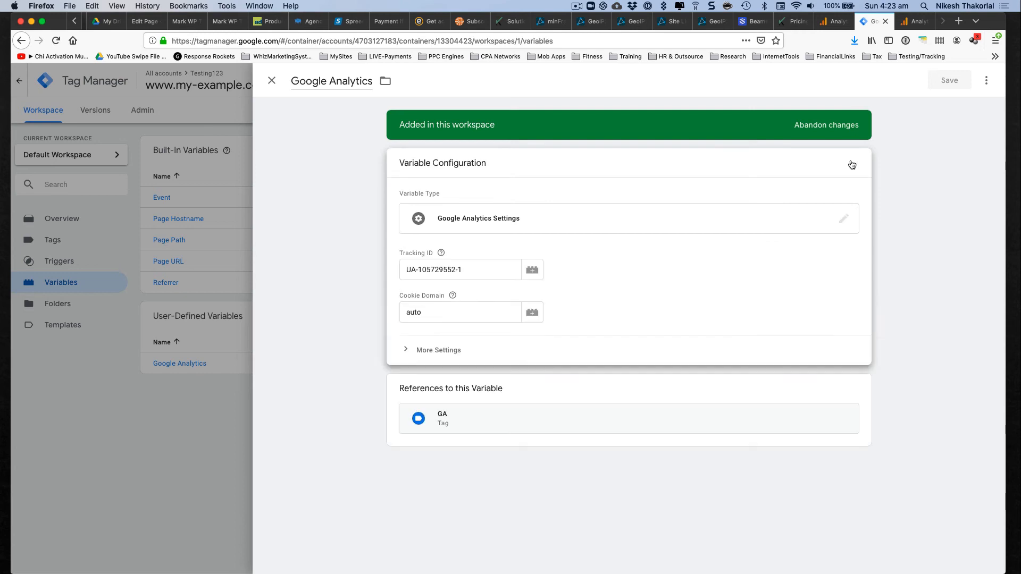
{"action": "left_click_drag", "start_coordinate": [474, 270], "coordinate": [372, 261]}
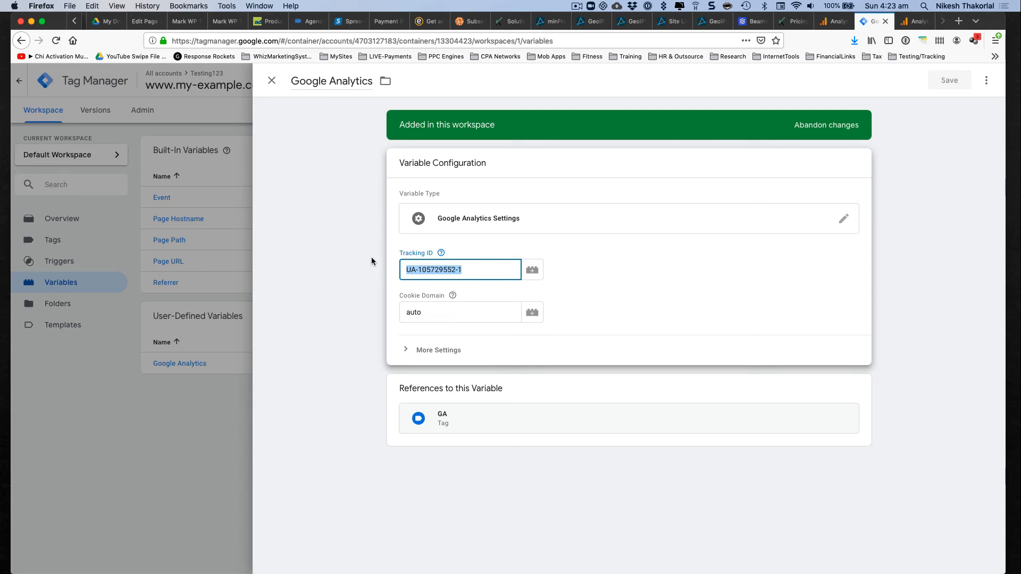
{"action": "key", "text": "Right"}
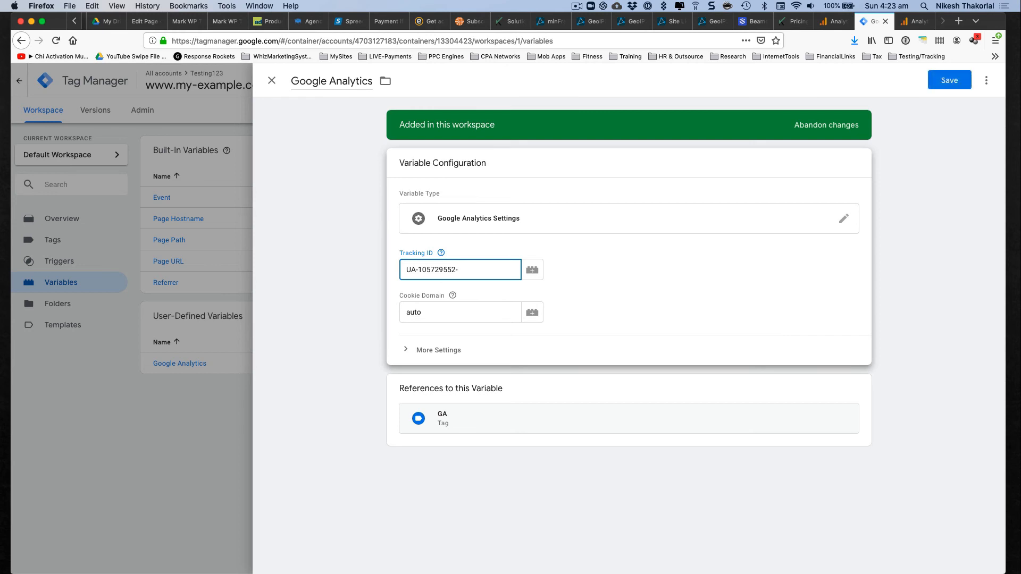
{"action": "key", "text": "BackSpace"}
{"action": "key", "text": "BackSpace"}
{"action": "type", "text": "3"}
{"action": "left_click", "coordinate": [273, 81]}
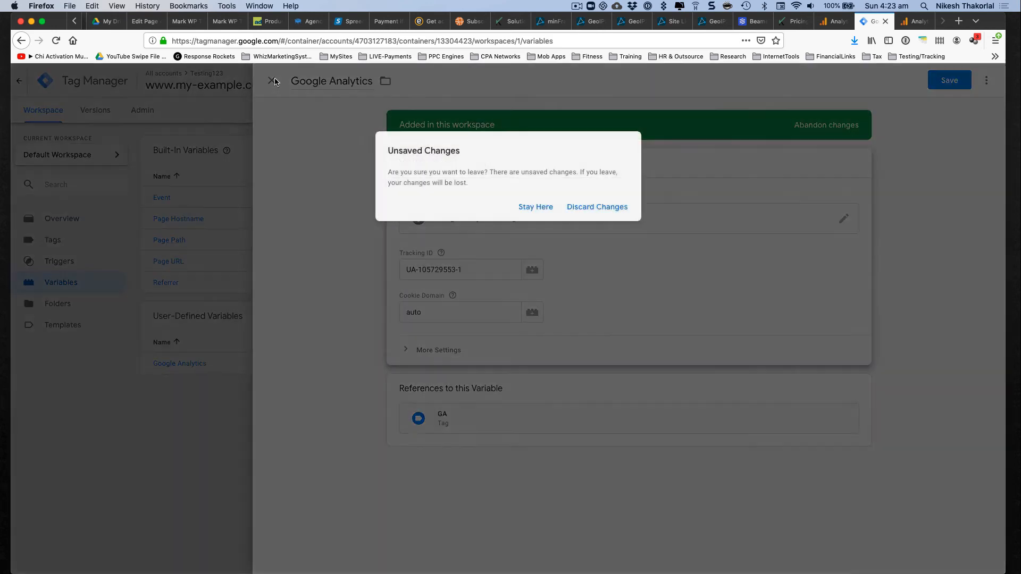
{"action": "left_click", "coordinate": [587, 209]}
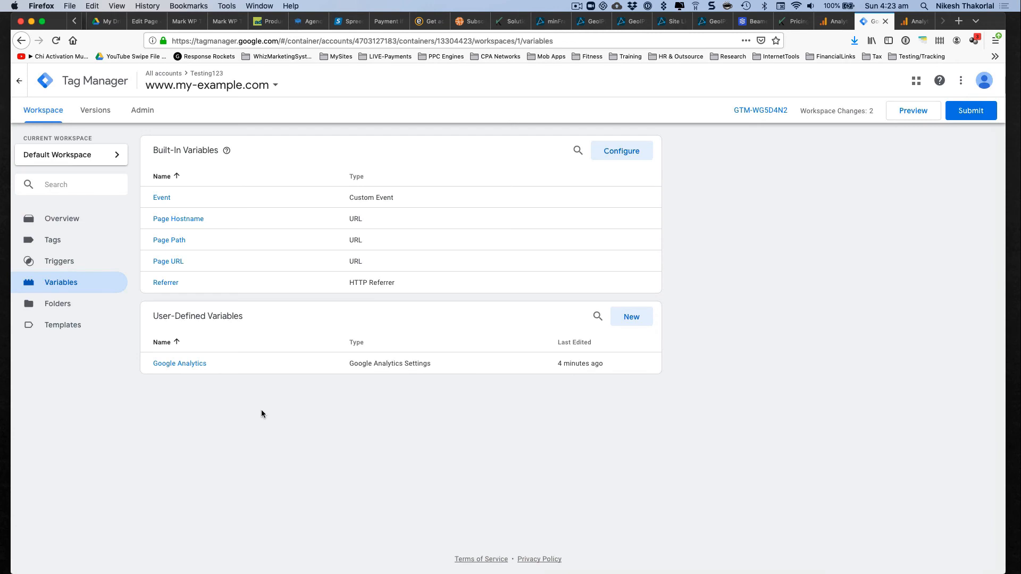
Step: Start a new Page View trigger that fires on all page views and discard it without saving
{"action": "left_click", "coordinate": [66, 264]}
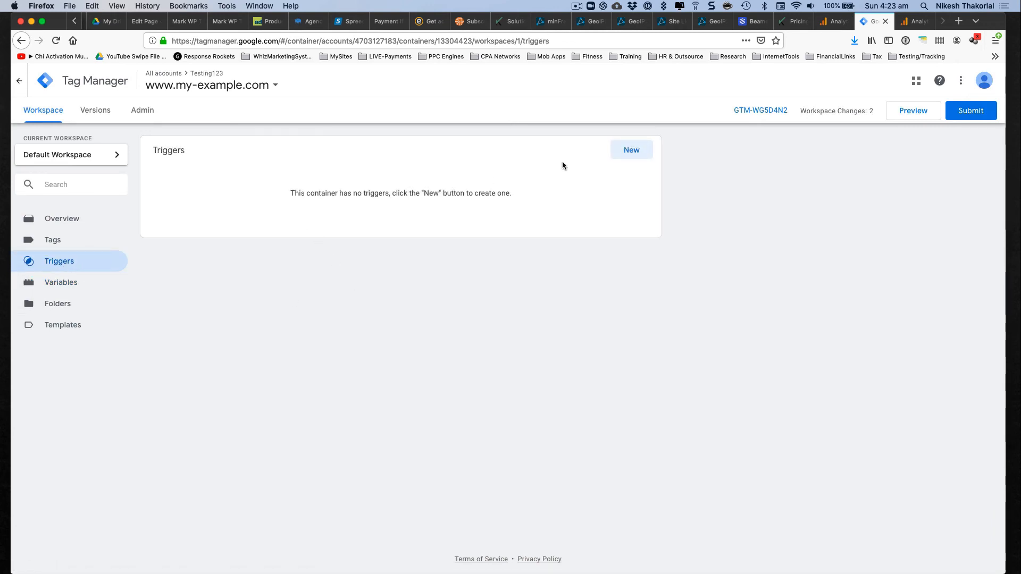
{"action": "left_click", "coordinate": [632, 151]}
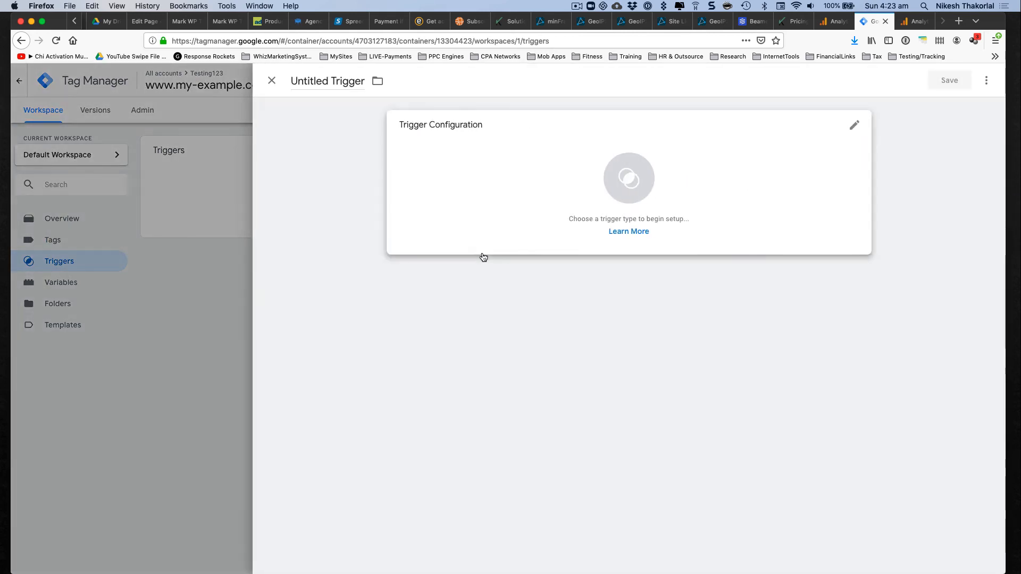
{"action": "left_click", "coordinate": [856, 127]}
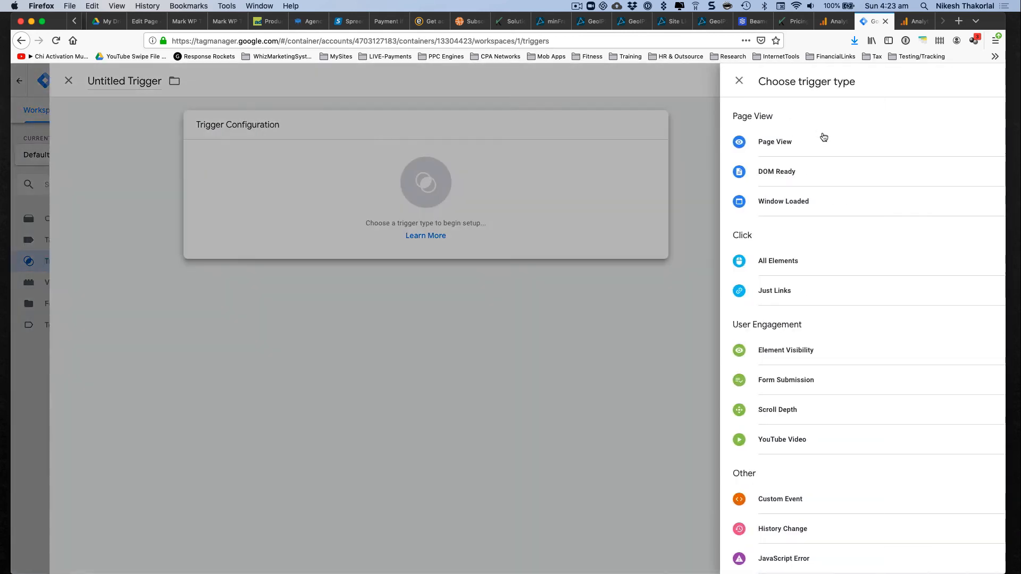
{"action": "left_click", "coordinate": [761, 149]}
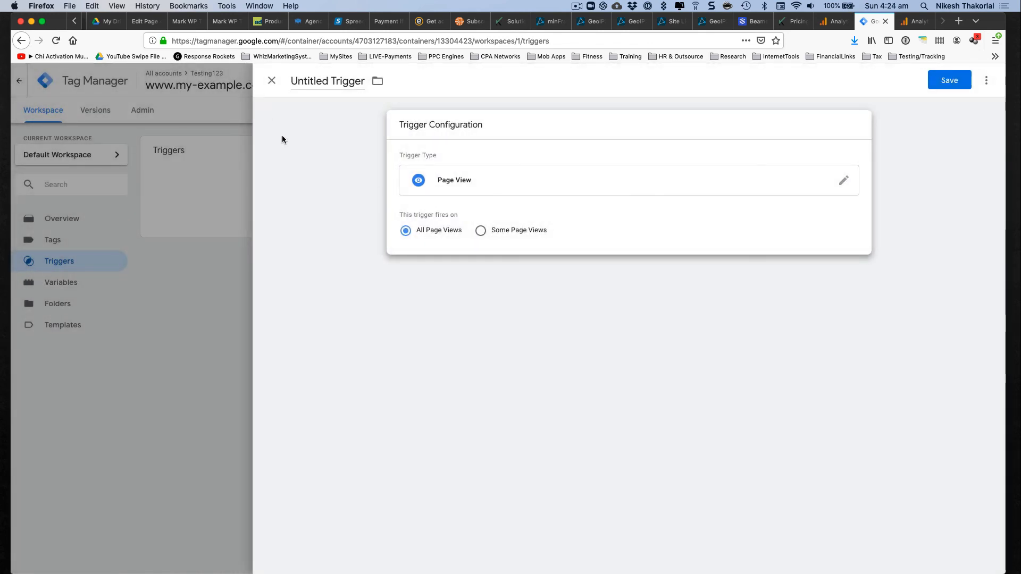
{"action": "left_click", "coordinate": [273, 84]}
{"action": "left_click", "coordinate": [606, 212]}
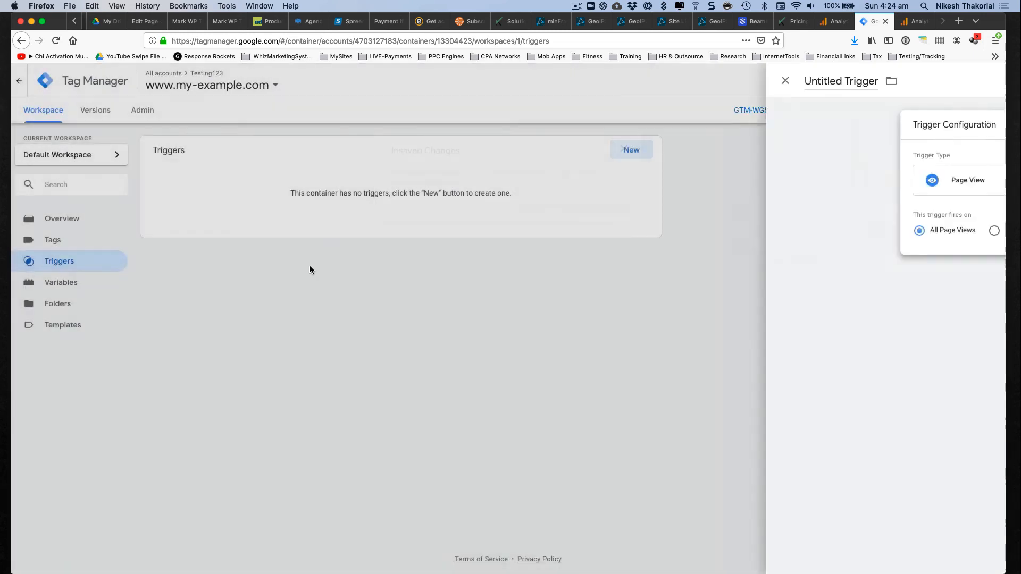
Step: Open the GA tag's configuration for editing and view its track type options, keeping Page View
{"action": "left_click", "coordinate": [91, 241]}
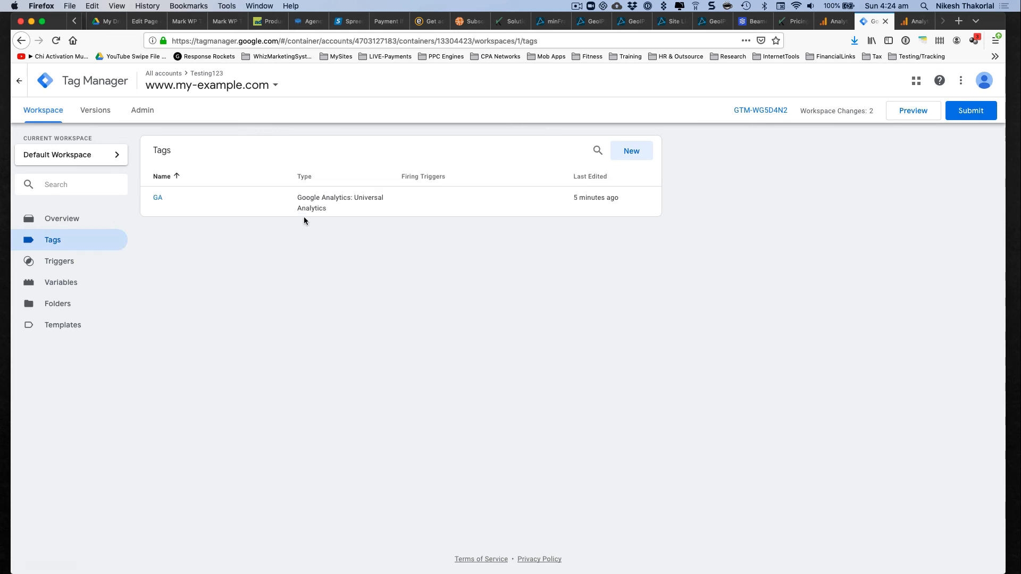
{"action": "left_click", "coordinate": [157, 198]}
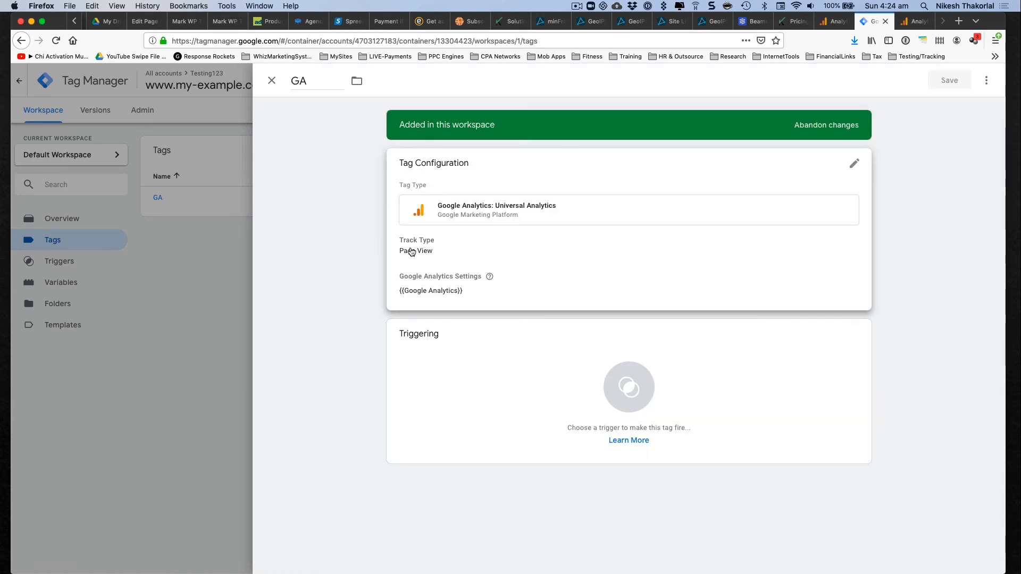
{"action": "left_click", "coordinate": [859, 170]}
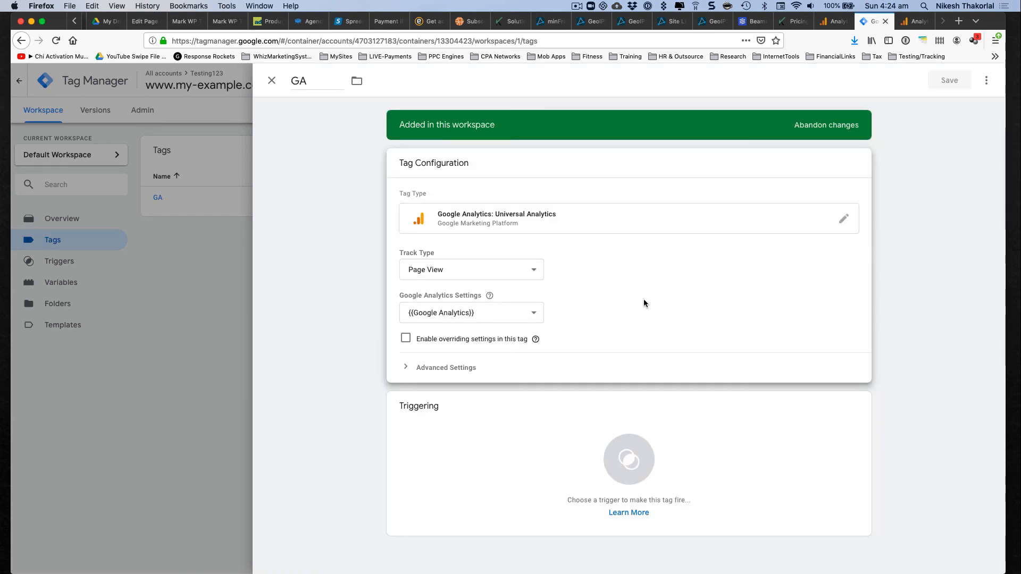
{"action": "left_click", "coordinate": [472, 272]}
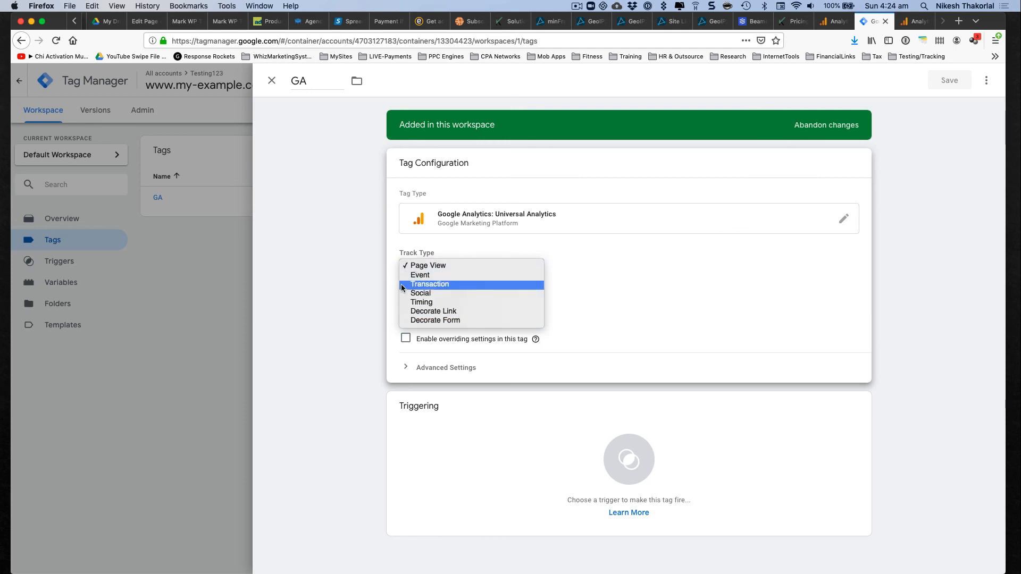
{"action": "left_click", "coordinate": [636, 278]}
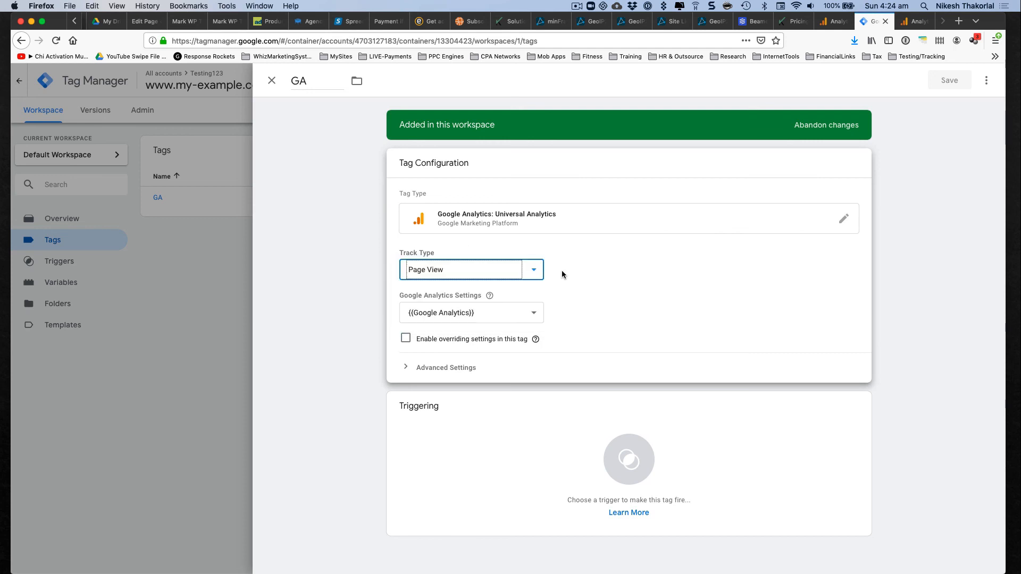